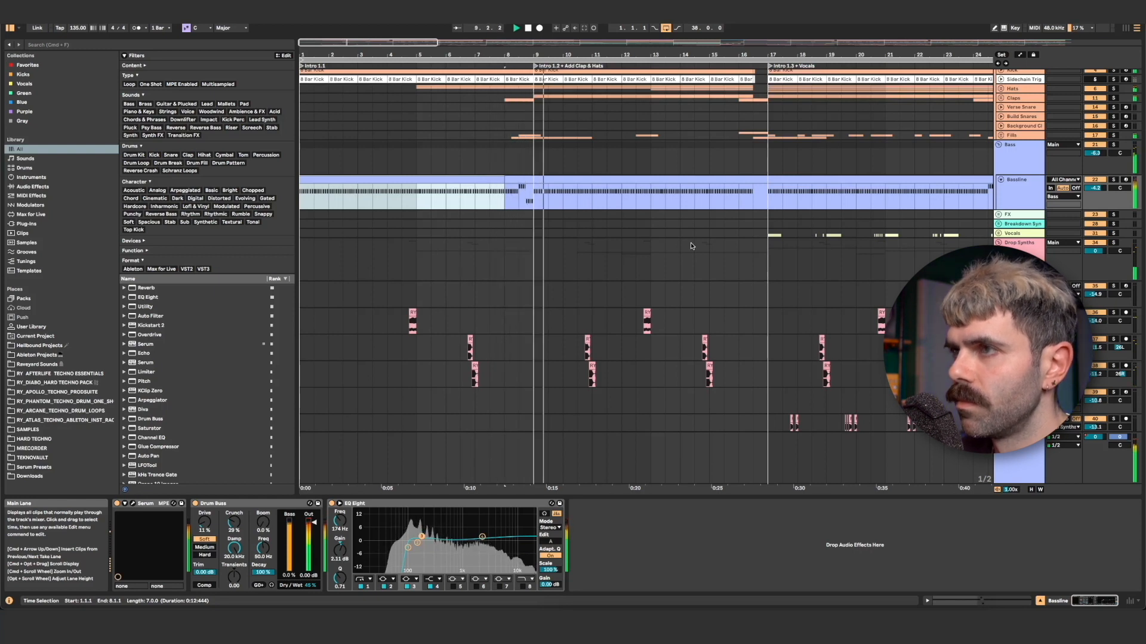
Stop playback, then unfold and select the Kick track to view its sample and effects.
key(space)
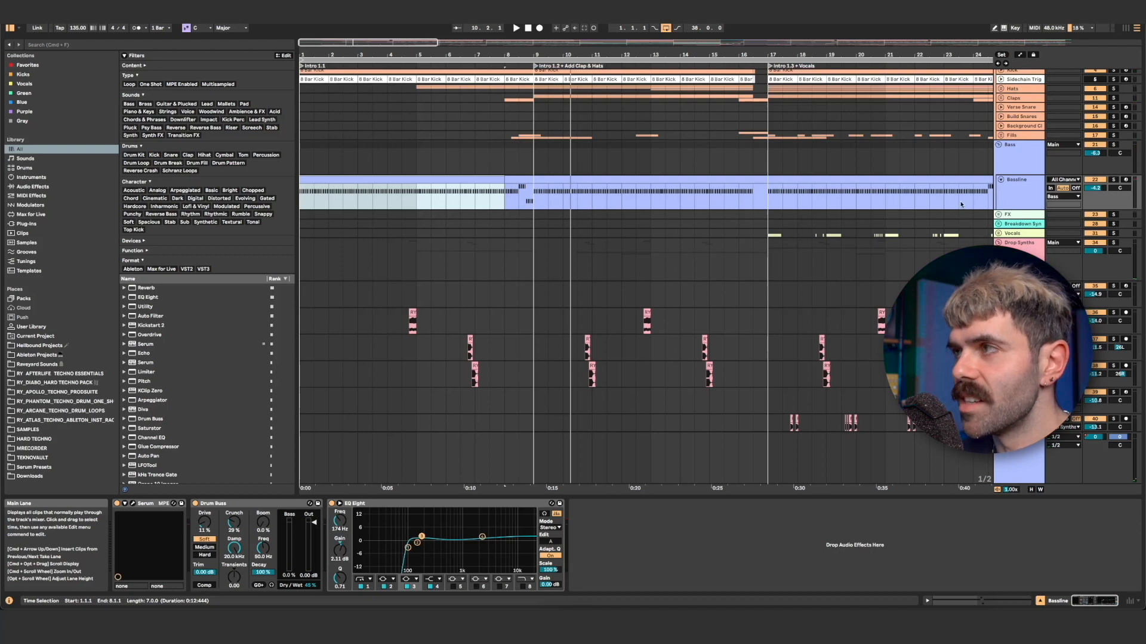
scroll(1006, 185, up, 5)
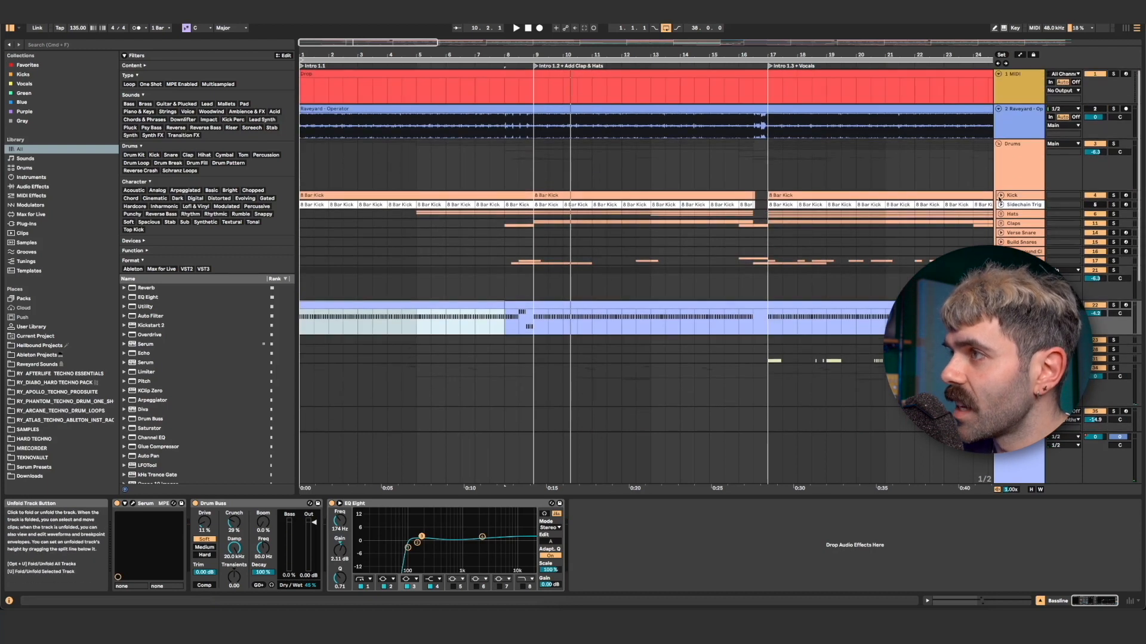
click(1001, 196)
click(1013, 197)
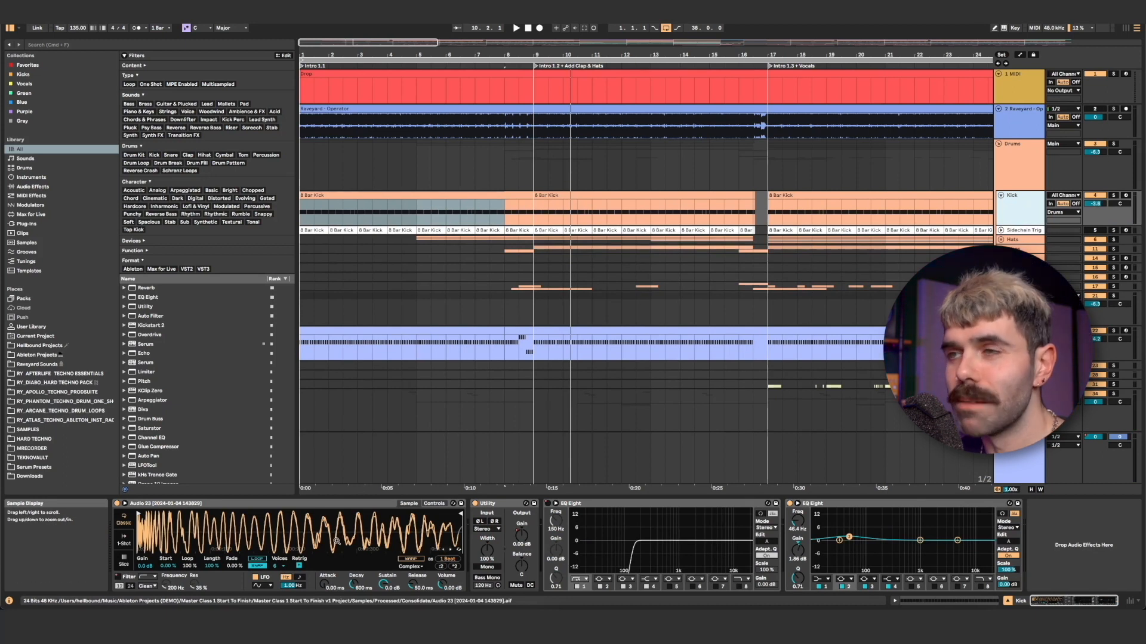
scroll(685, 294, up, 5)
scroll(686, 294, down, 1)
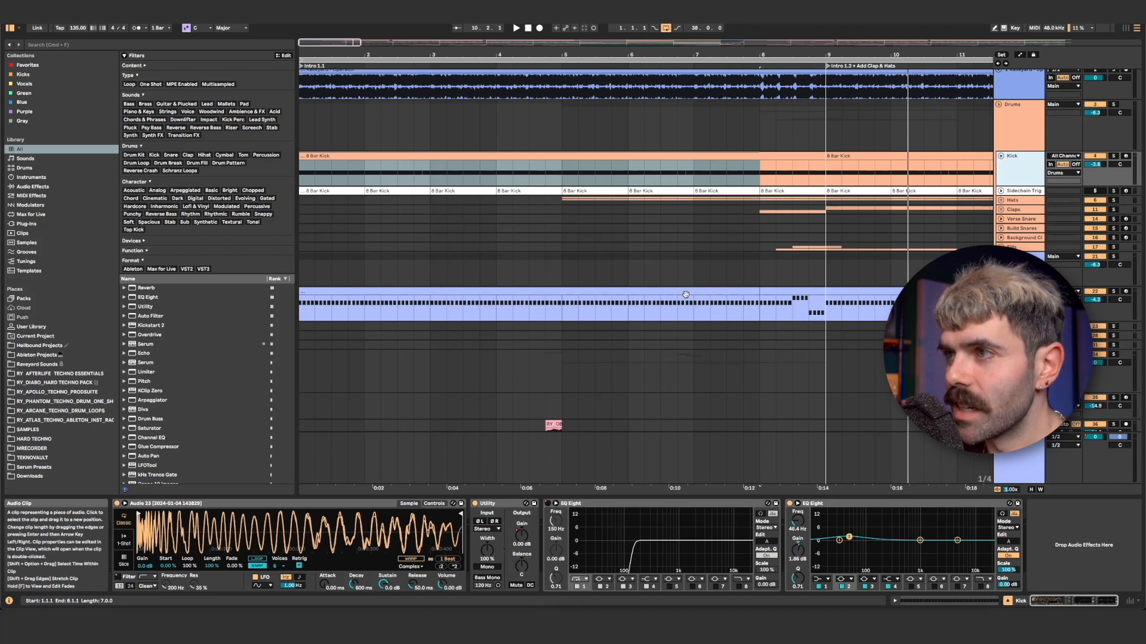
Select the Bassline clip and open its Serum instrument to inspect the patch, closing it when done.
click(686, 294)
scroll(686, 294, down, 1)
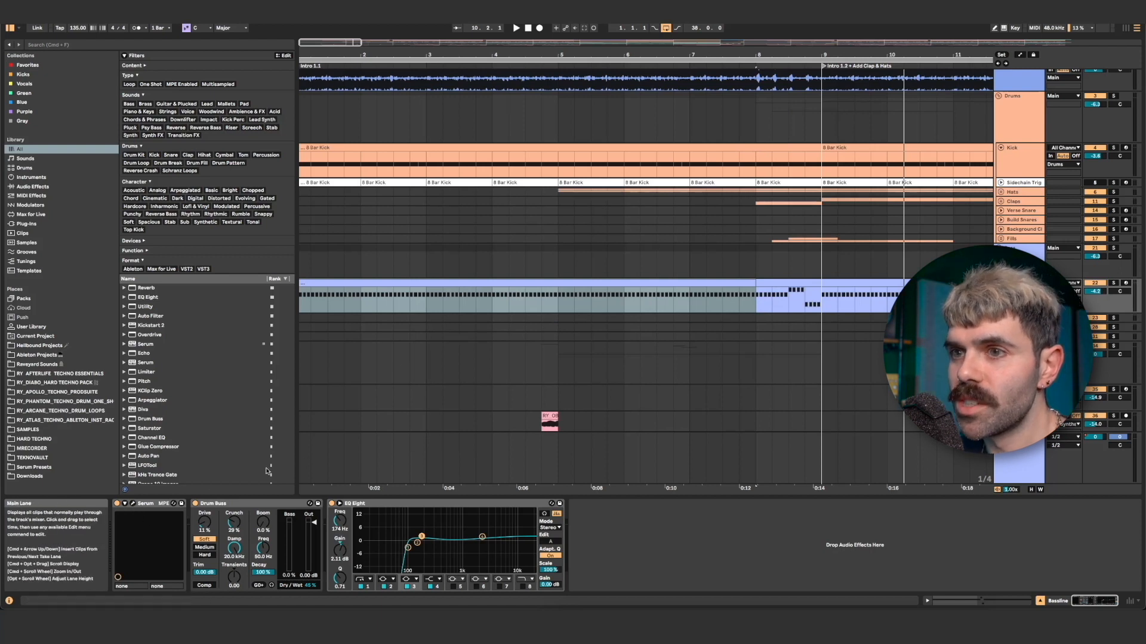
click(132, 504)
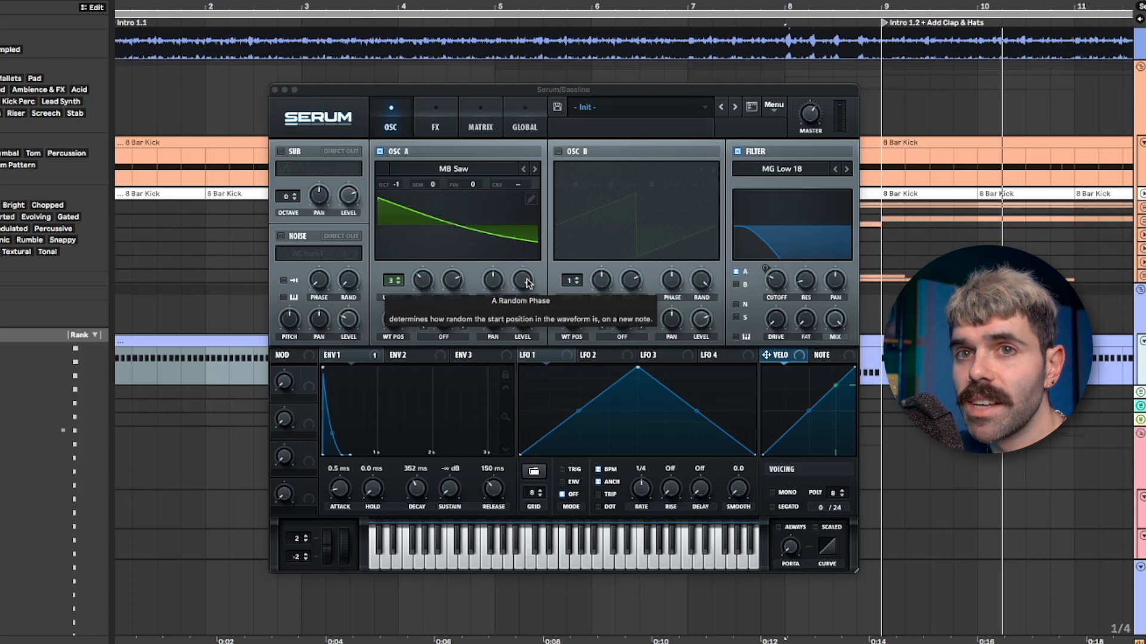
click(275, 90)
Duplicate the Bassline track and deactivate the original track.
key(super+d)
scroll(646, 251, down, 1)
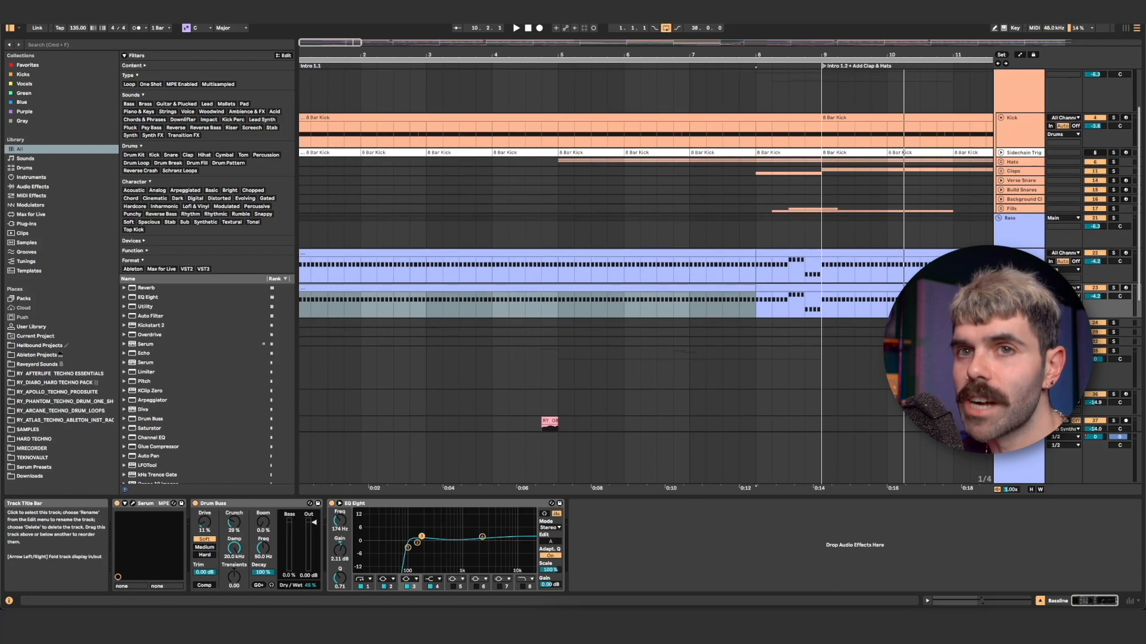
click(1021, 253)
click(1094, 253)
click(1021, 288)
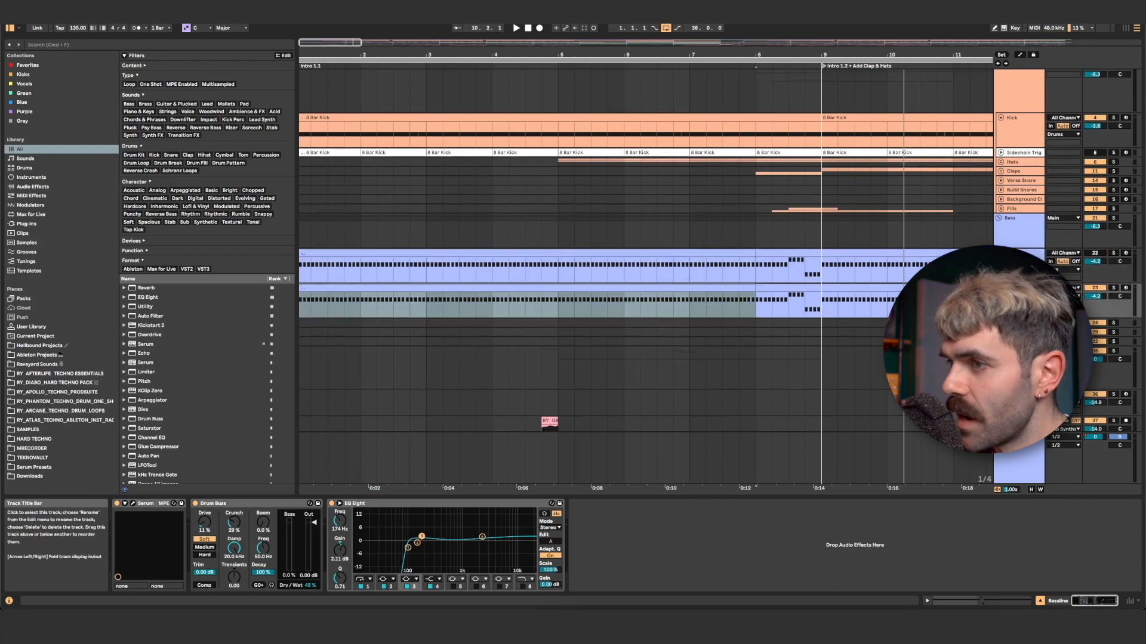
Remove the EQ Eight from the duplicated Bassline track, and freeze and flatten the track to audio.
click(477, 503)
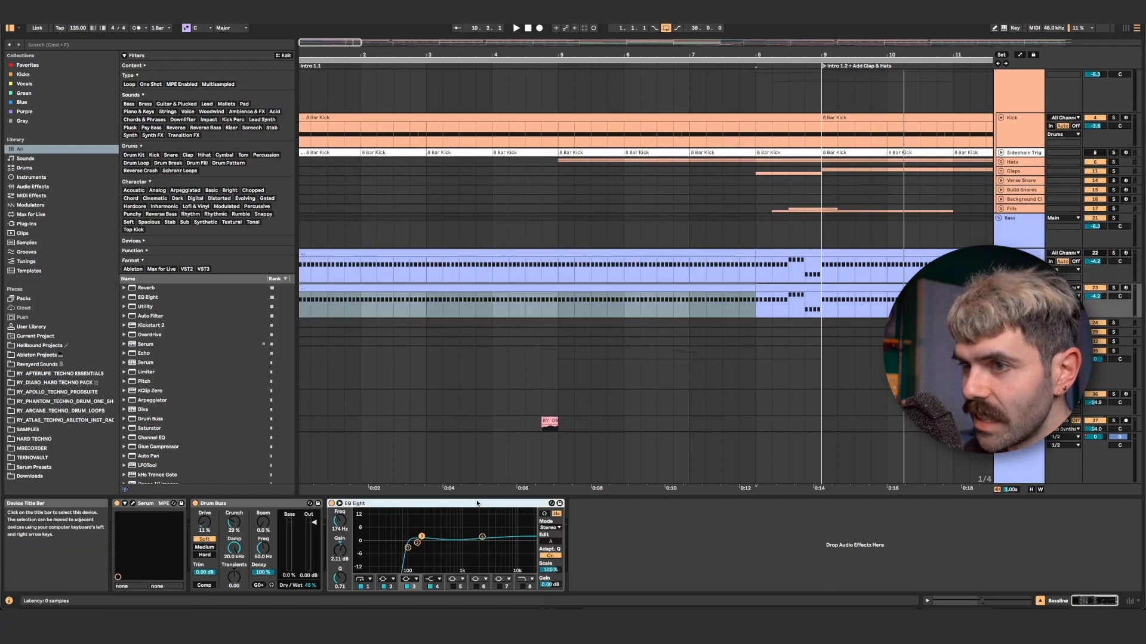
key(Delete)
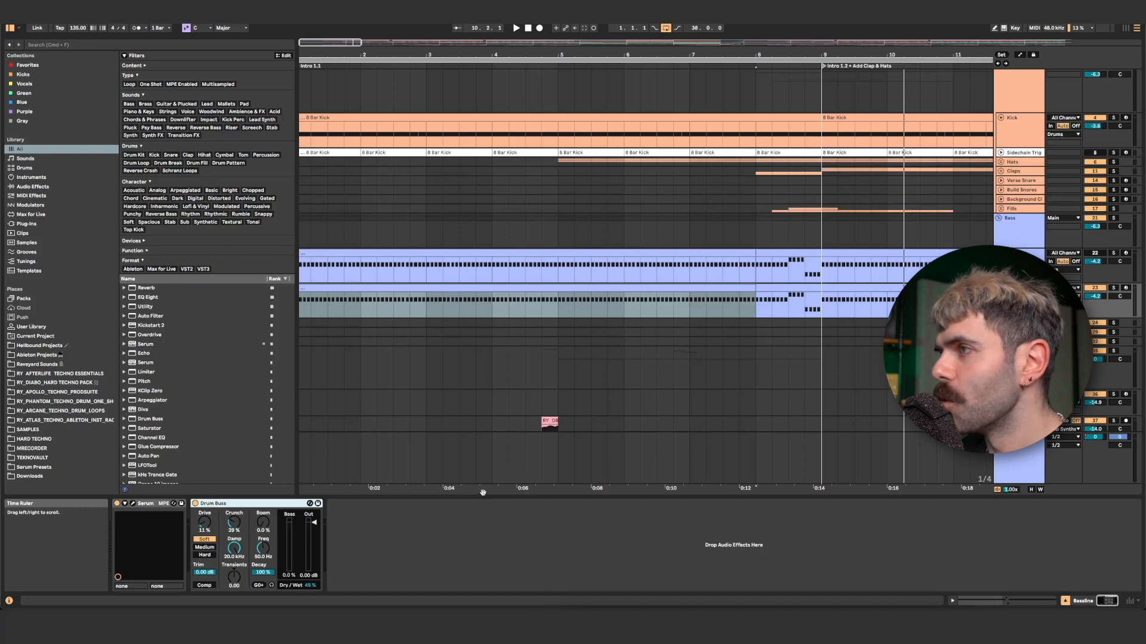
right_click(1022, 297)
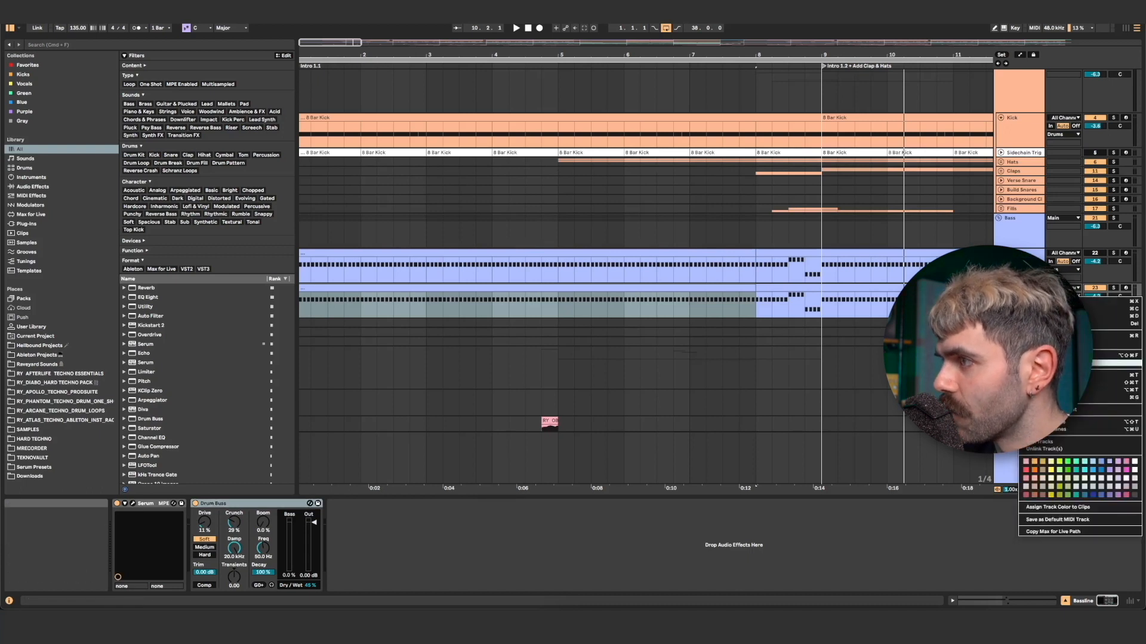
click(1116, 362)
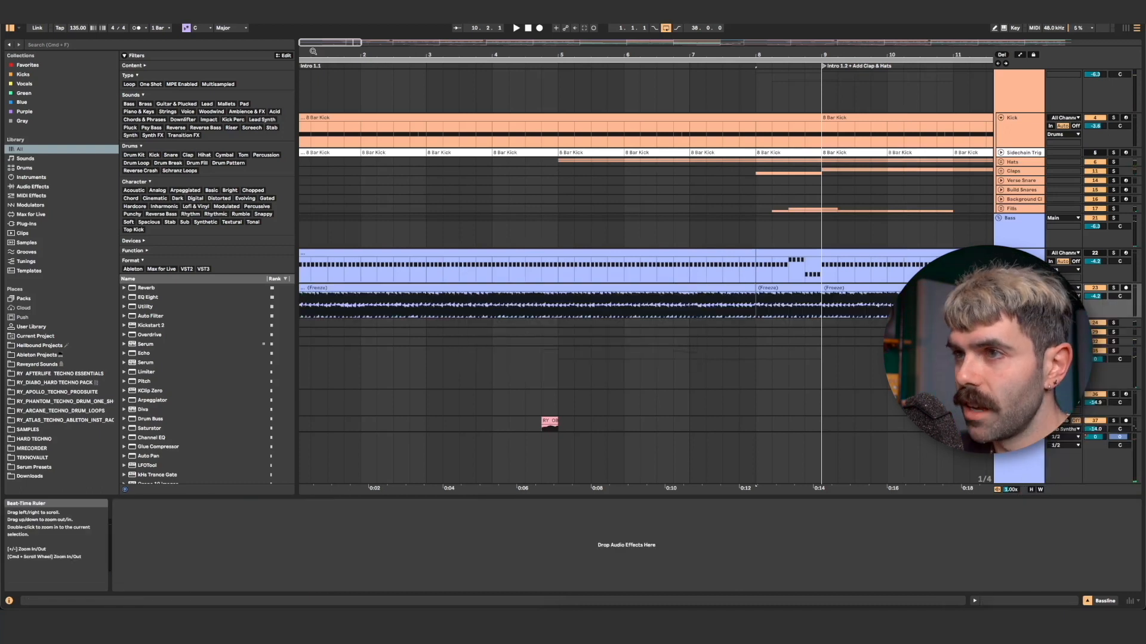
Examine the flattened bass waveform for differences between individual notes, highlighting single notes in bar 1.
drag(313, 55, 397, 132)
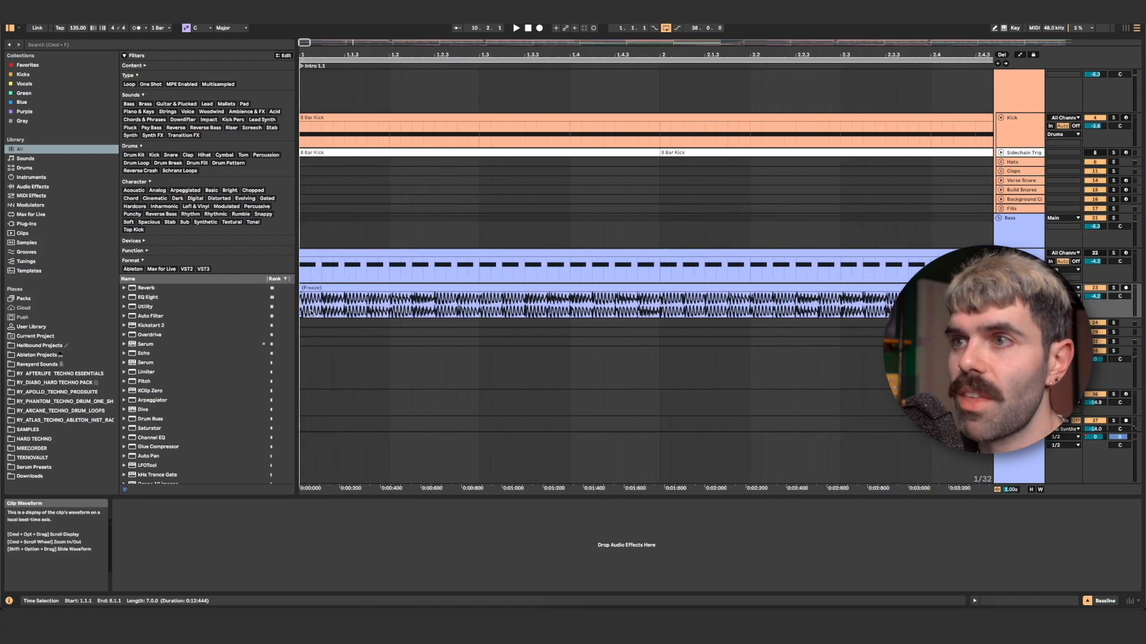
drag(345, 307, 373, 308)
mouse_move(346, 55)
mouse_down()
mouse_move(346, 138)
mouse_move(346, 74)
mouse_up()
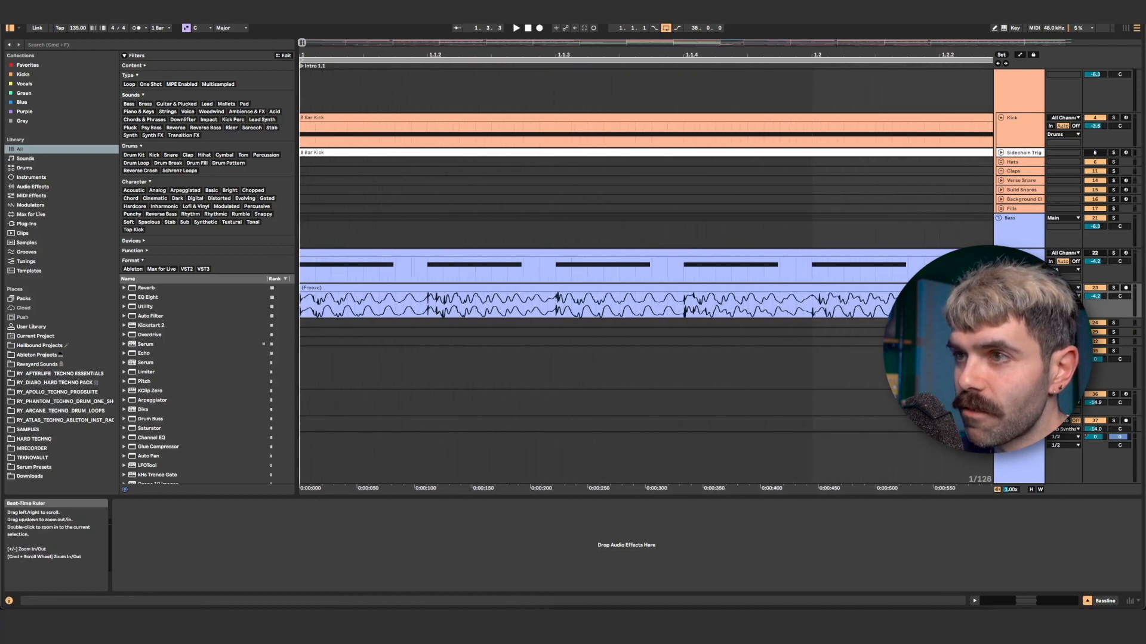
drag(300, 307, 545, 304)
drag(350, 303, 350, 250)
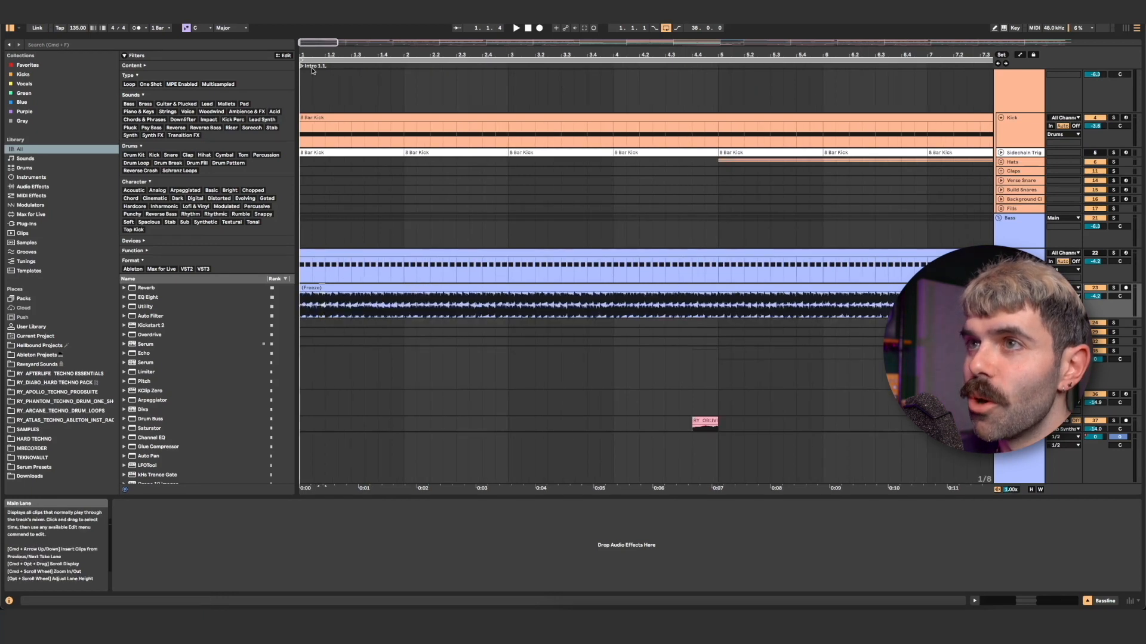
drag(319, 286, 351, 315)
scroll(351, 313, left, 2)
scroll(351, 314, down, 1)
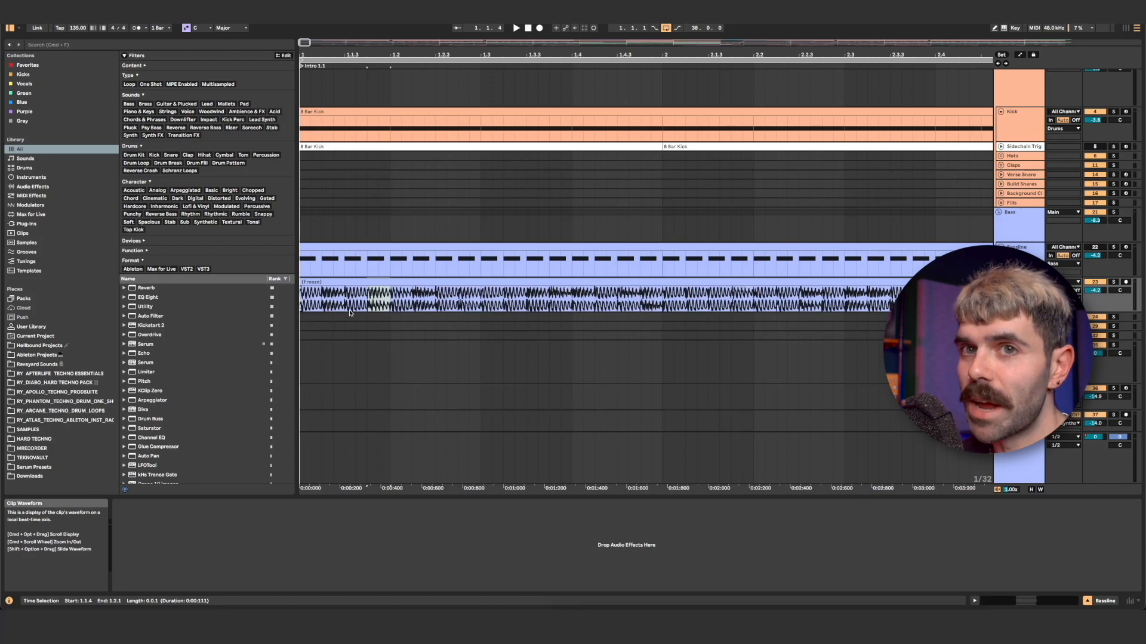
click(527, 299)
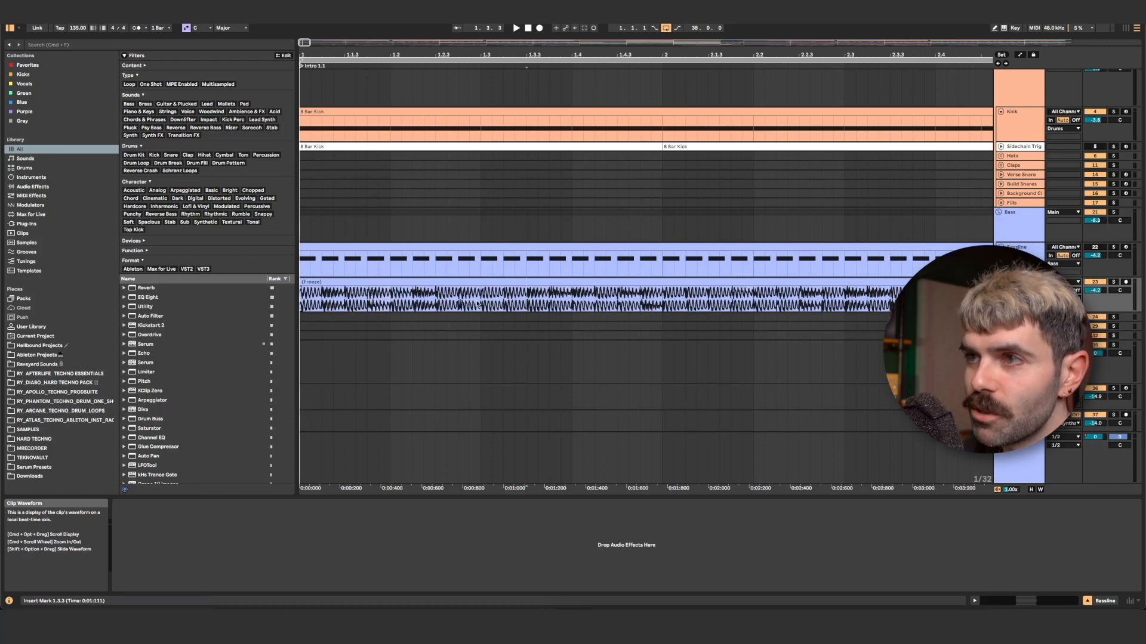
drag(506, 302, 547, 301)
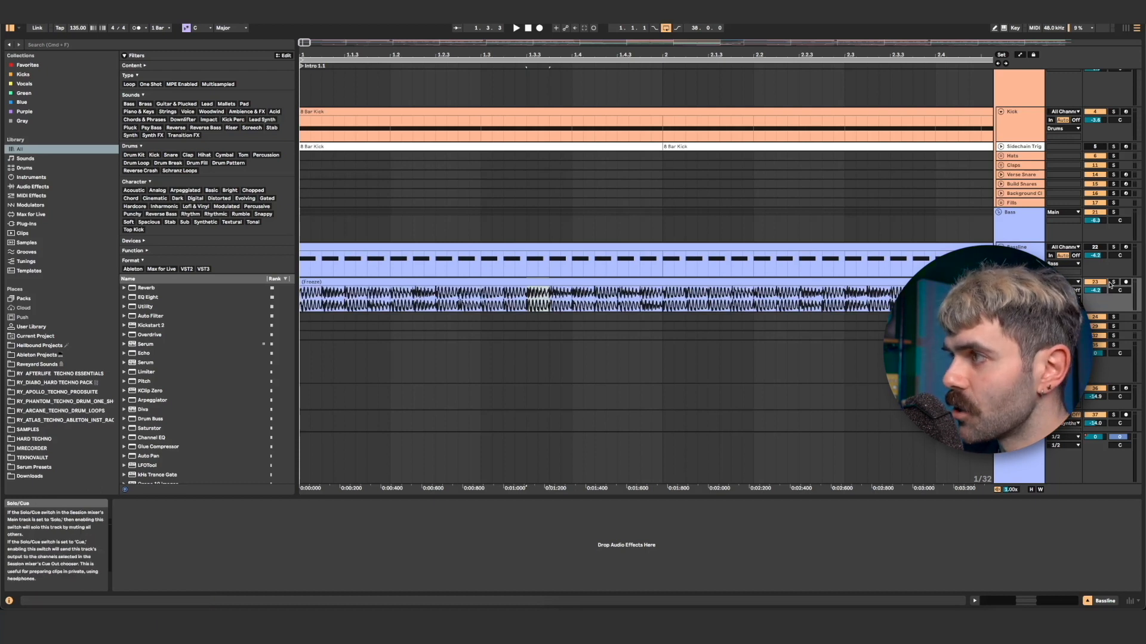
Solo the flattened bass track and play back its audio clip.
click(1112, 284)
click(434, 281)
key(space)
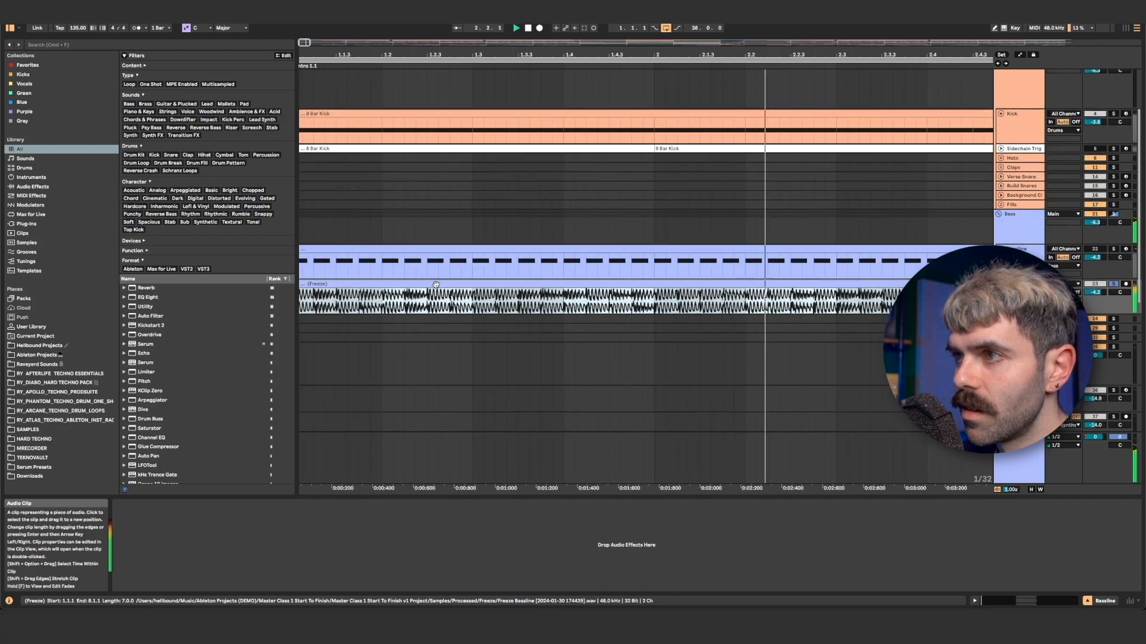
Copy the bass audio from 2.2 to 2.3 to the start of bar 1 and duplicate it three times to fill the bar.
click(746, 309)
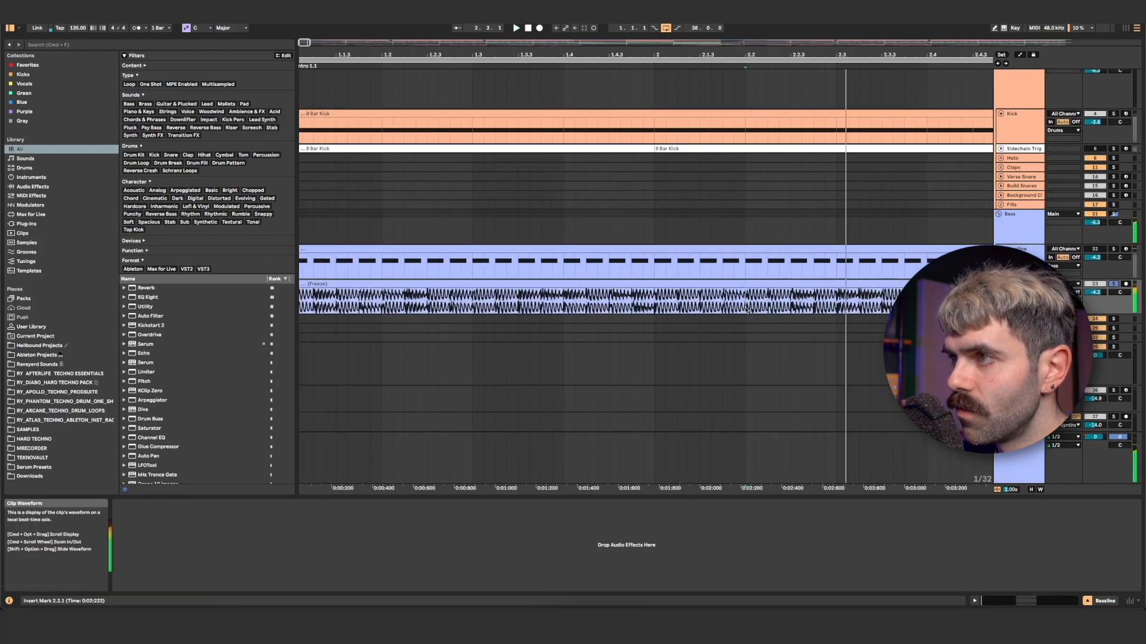
click(746, 309)
click(746, 309)
click(747, 310)
drag(746, 310, 840, 310)
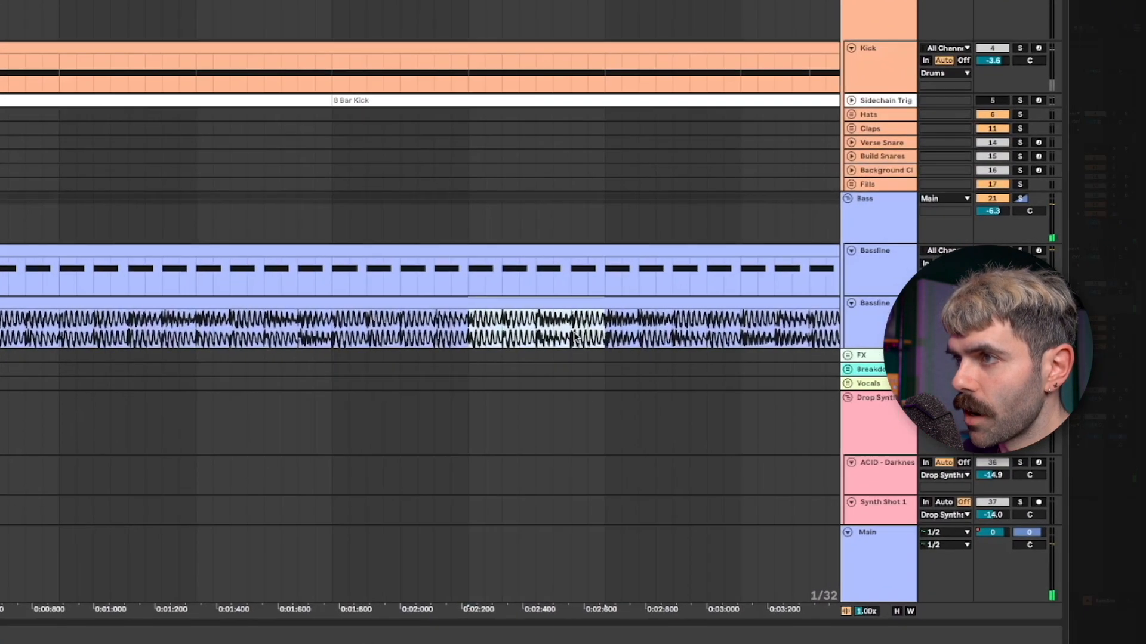
click(300, 310)
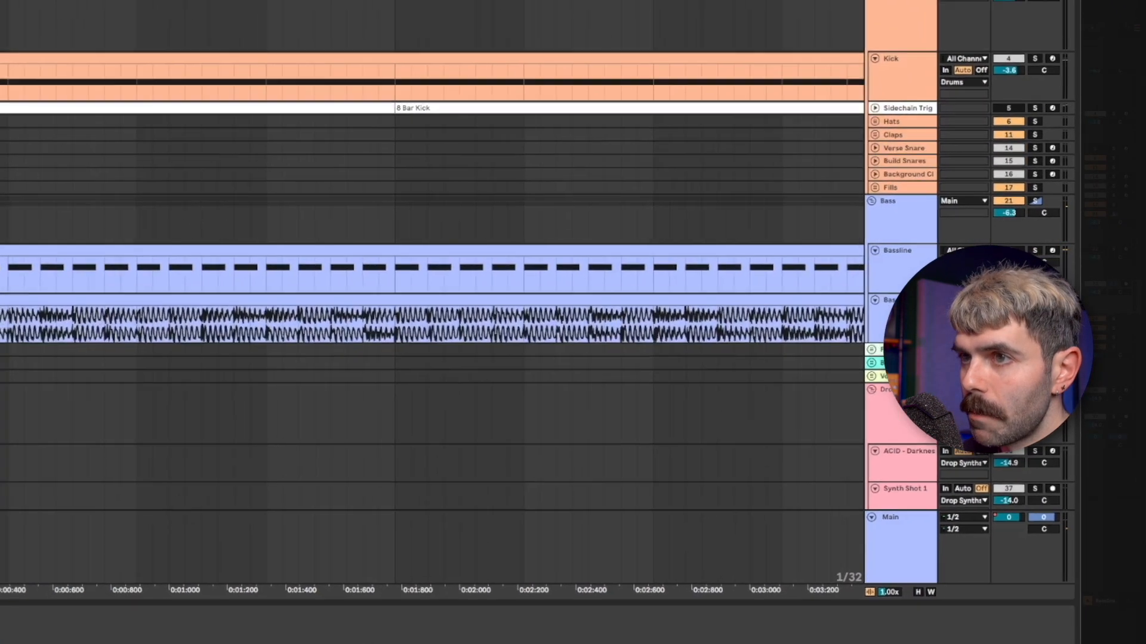
key(super+v)
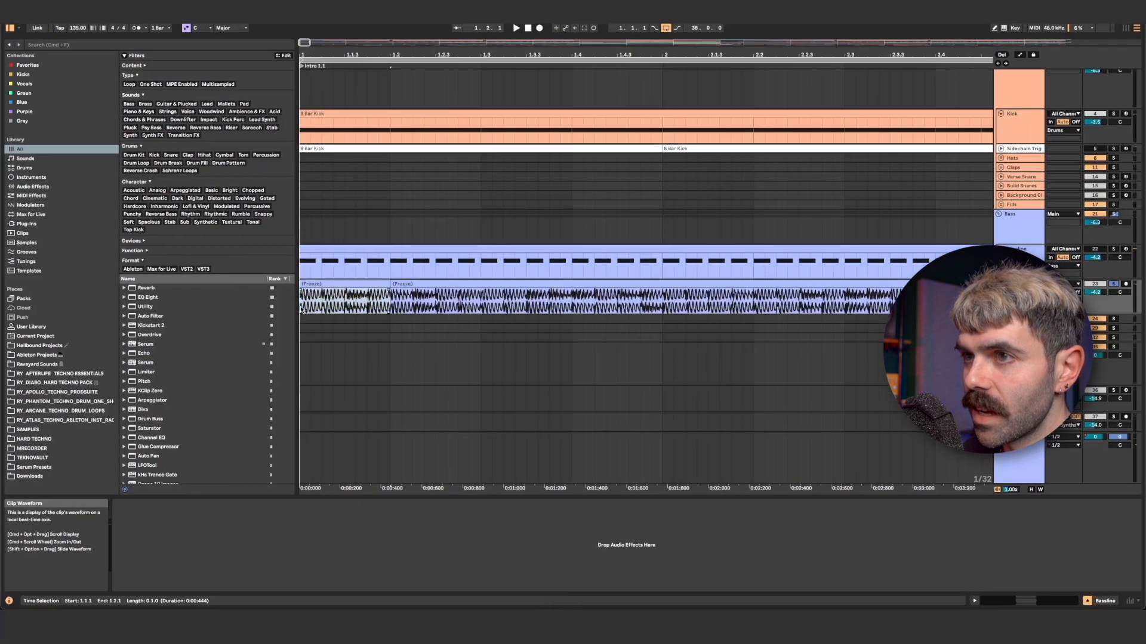
key(super+d)
key(super+d)
key(super+d)
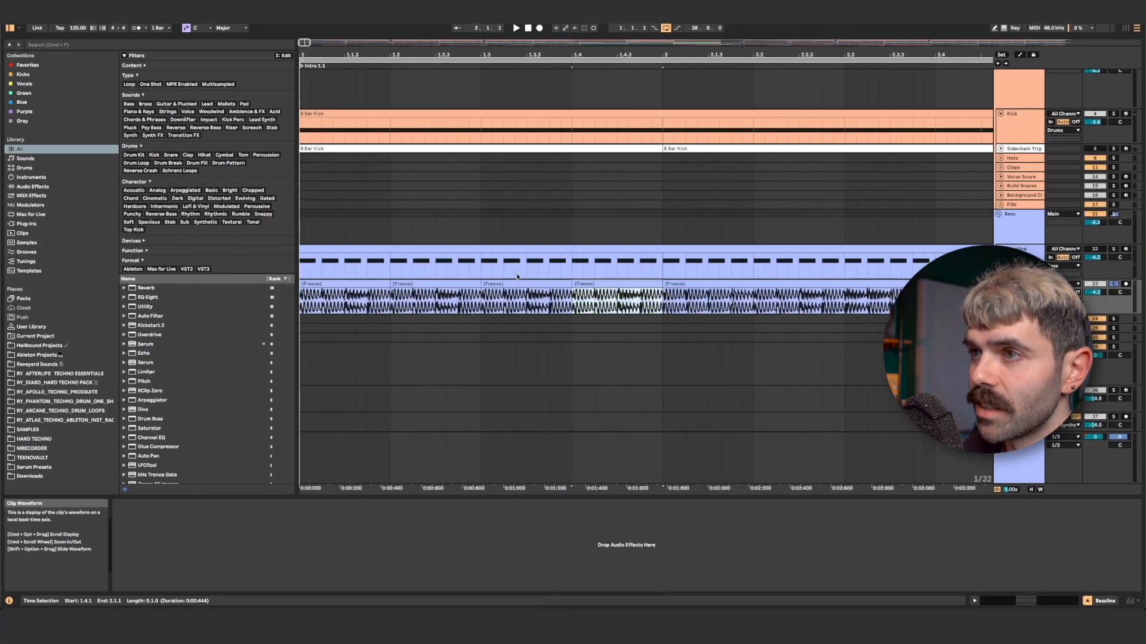
Split the first one-beat bass clip into separate notes at 1.1.2, 1.1.3 and 1.1.4.
click(324, 286)
click(597, 285)
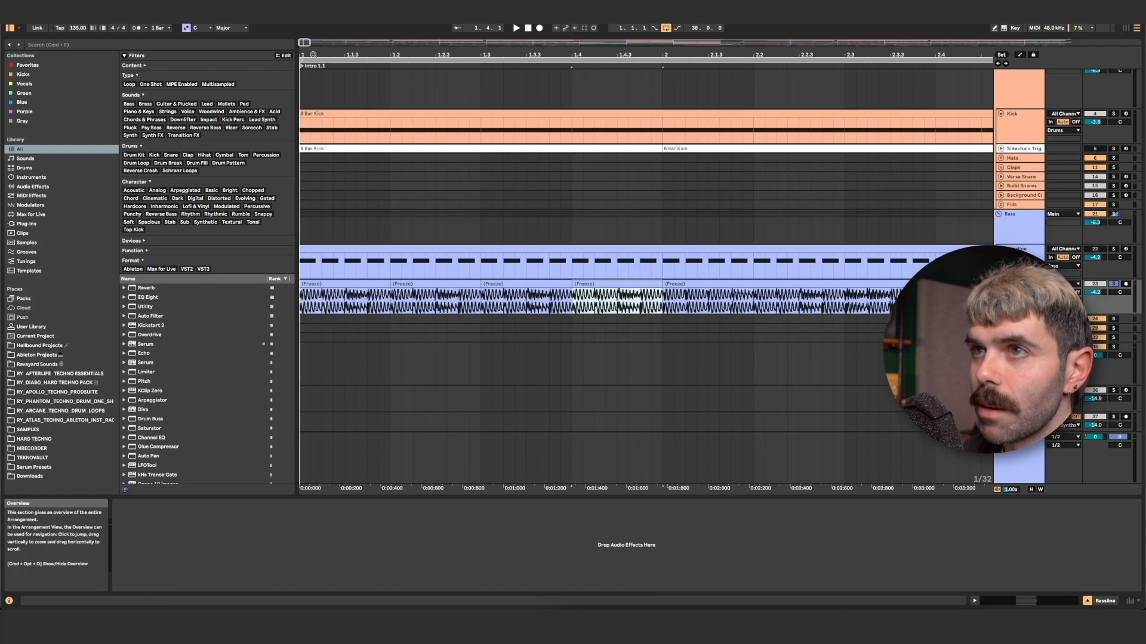
drag(315, 52, 315, 101)
click(749, 304)
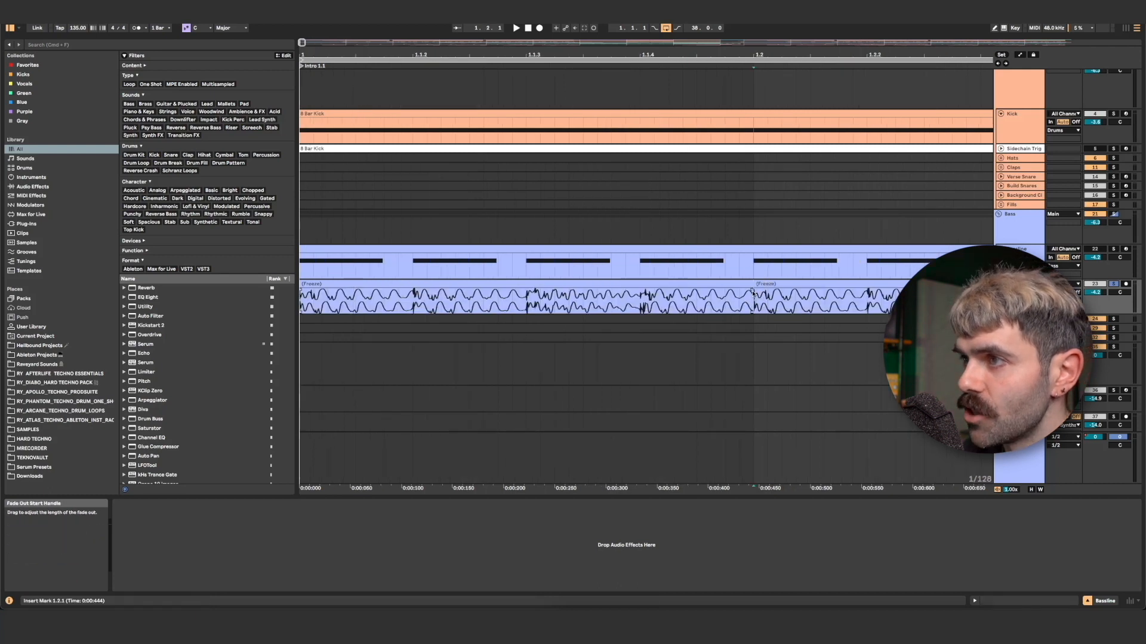
click(641, 304)
key(super+e)
click(526, 302)
key(super+e)
key(super+e)
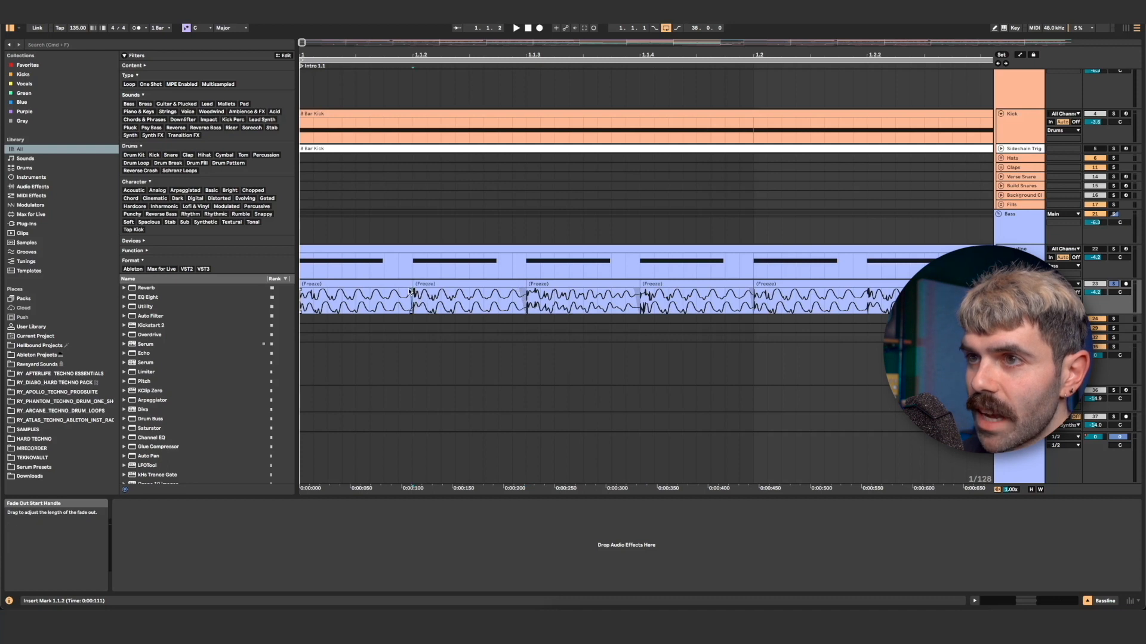
Select the four note slices of the first beat and duplicate them three times to fill bar 1.
click(382, 284)
shift+click(695, 284)
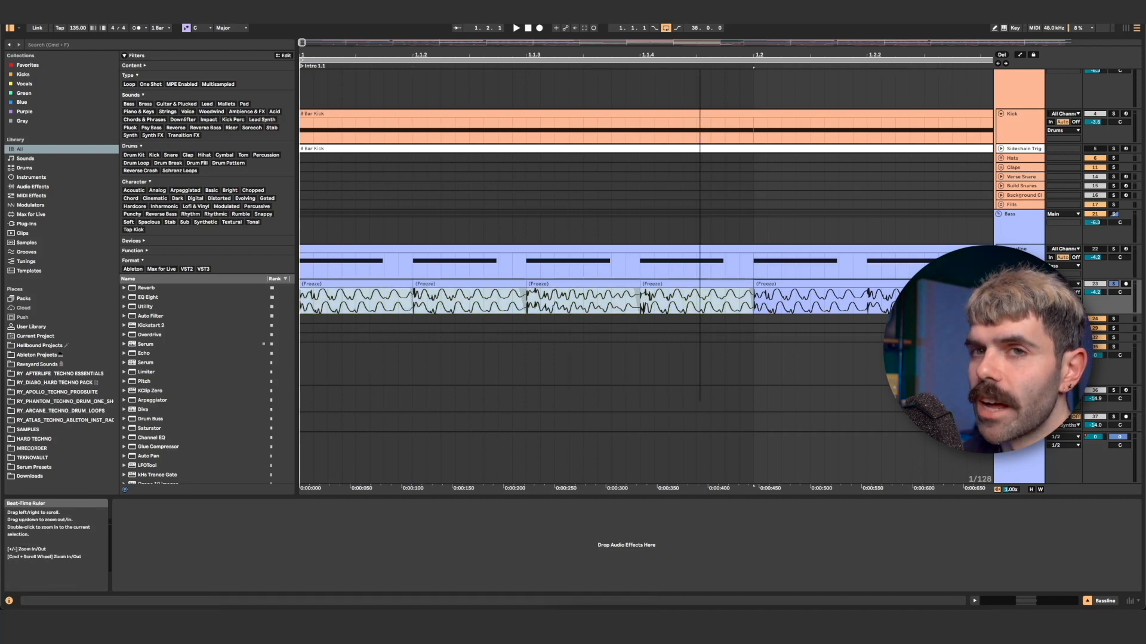
drag(698, 55, 698, 37)
drag(525, 55, 394, 40)
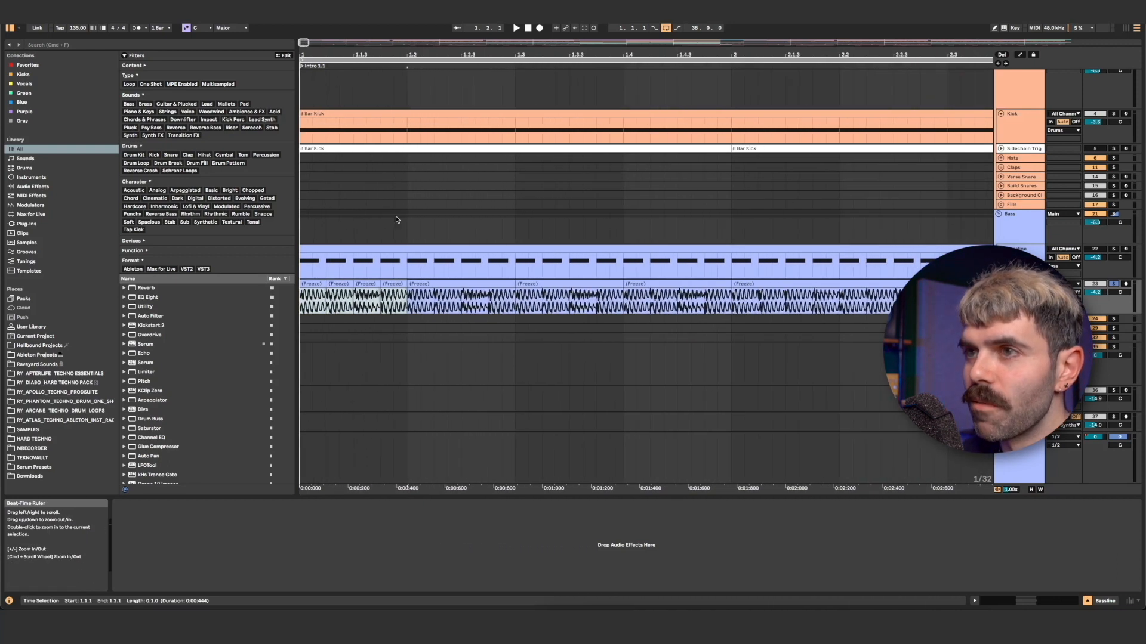
key(super+d)
key(super+d)
key(super+d)
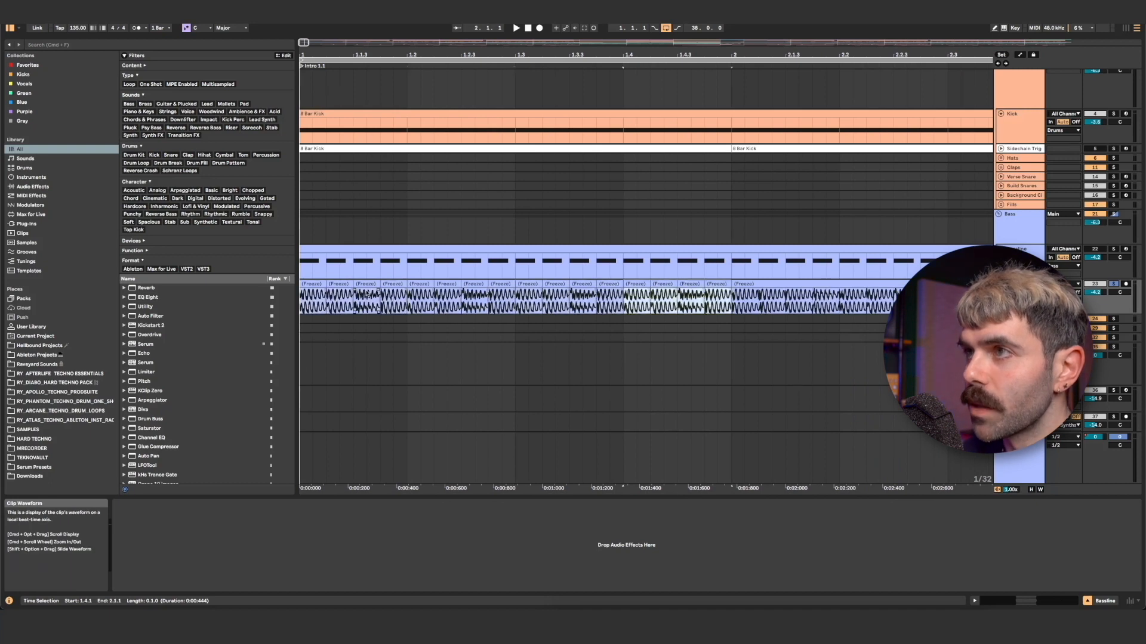
Loop bar 1 around the sliced bass clips and play it back.
click(311, 284)
key(super+l)
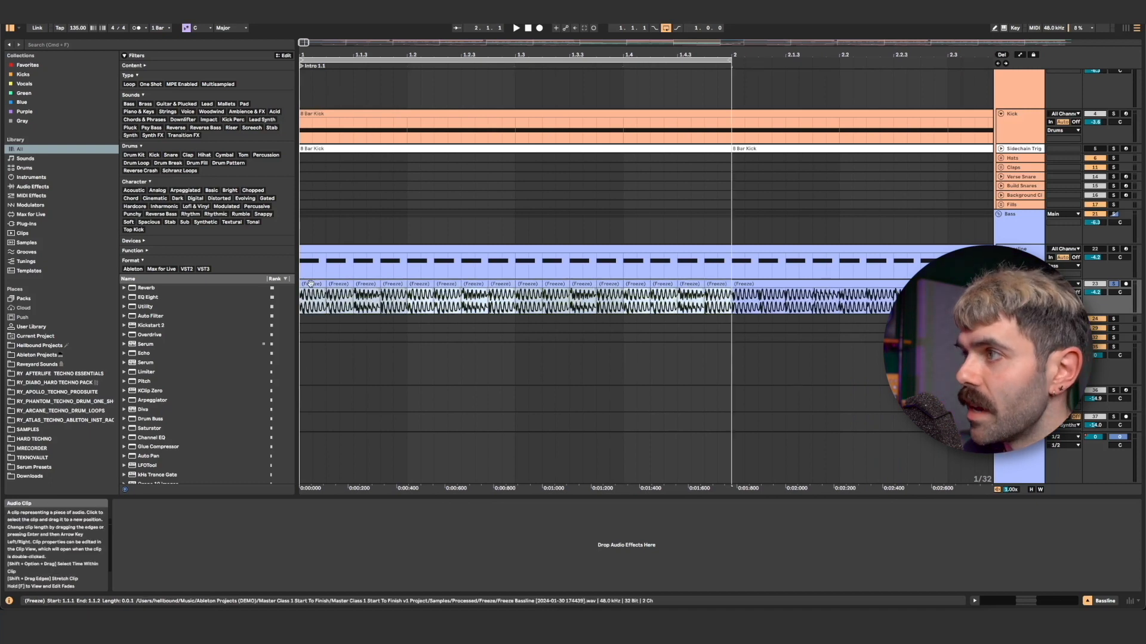
click(1114, 286)
key(space)
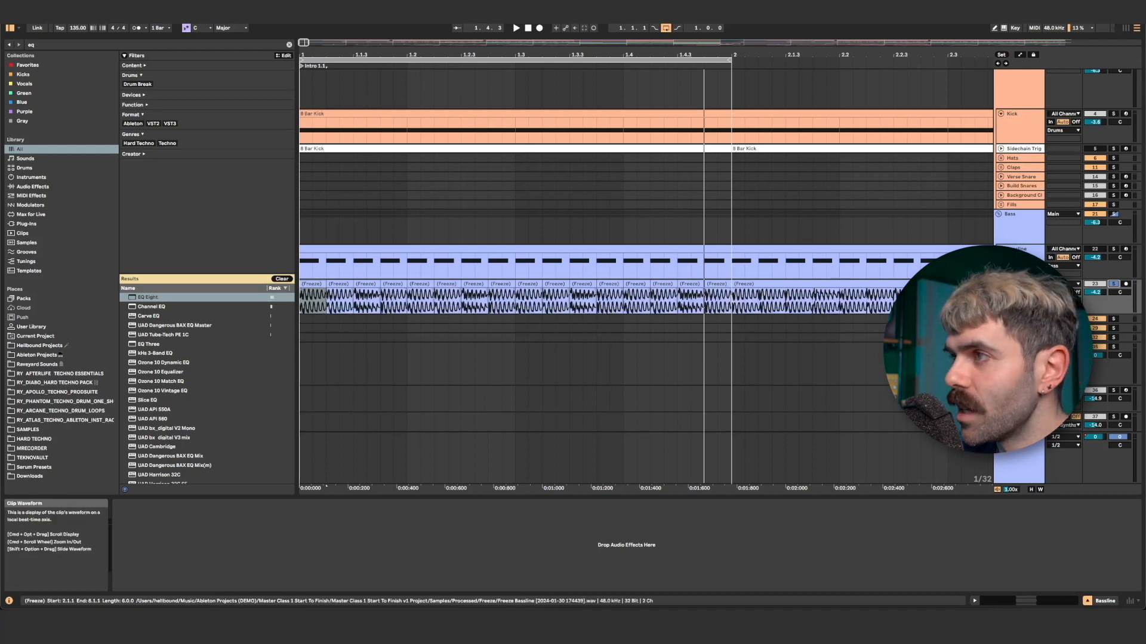
Copy the original Bassline's EQ Eight onto the flattened bass track, and play the loop with the track unsoloed.
click(1019, 242)
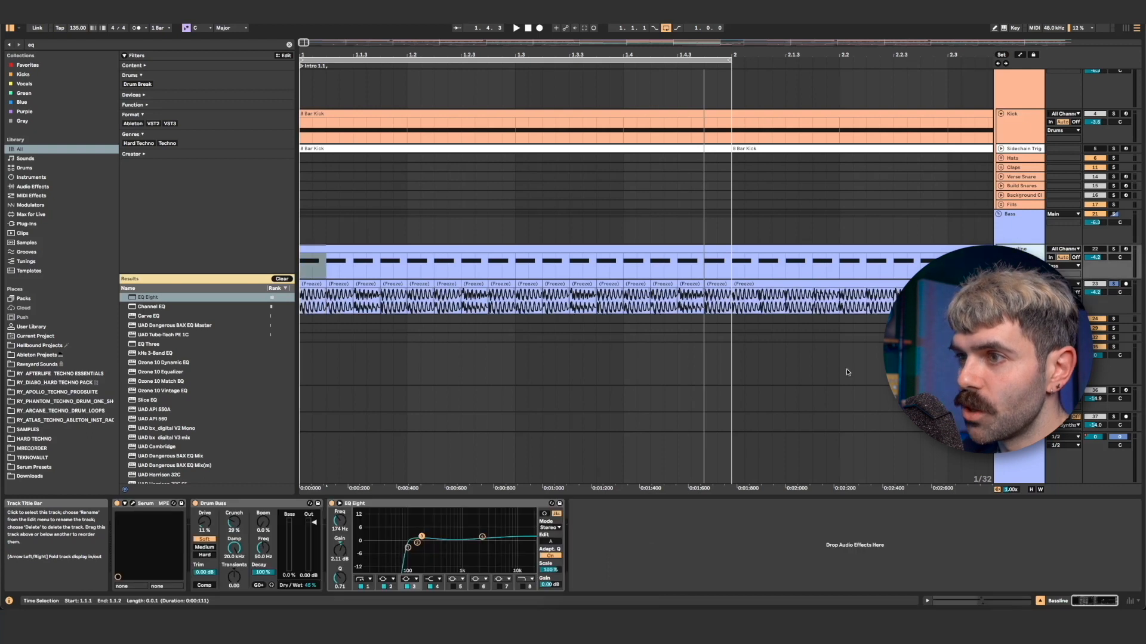
drag(444, 505, 429, 295)
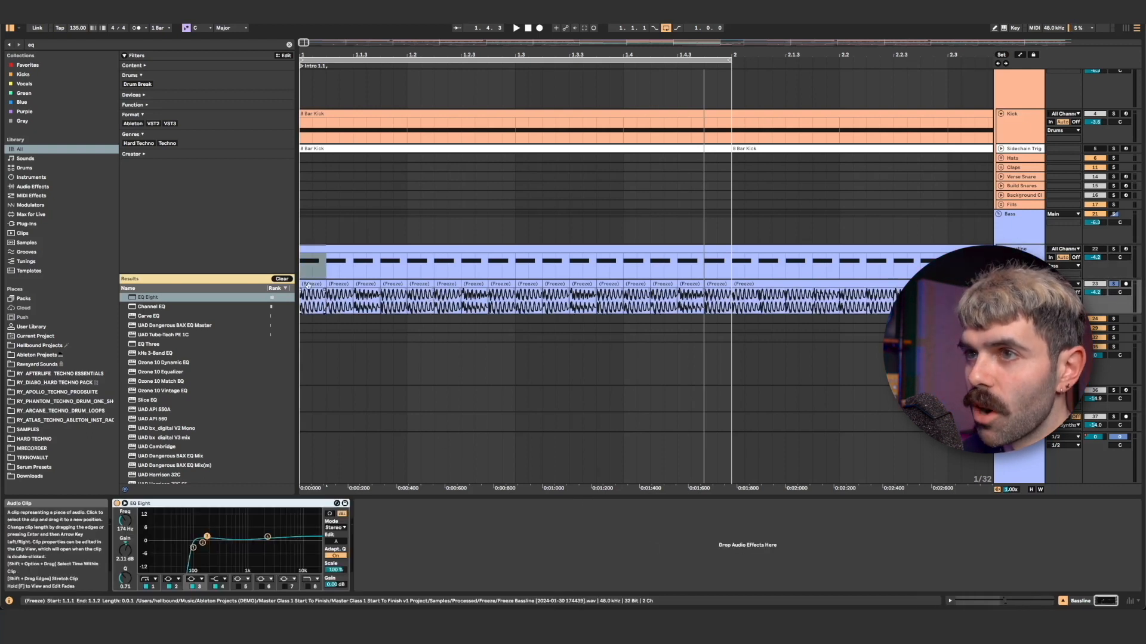
click(1113, 285)
key(space)
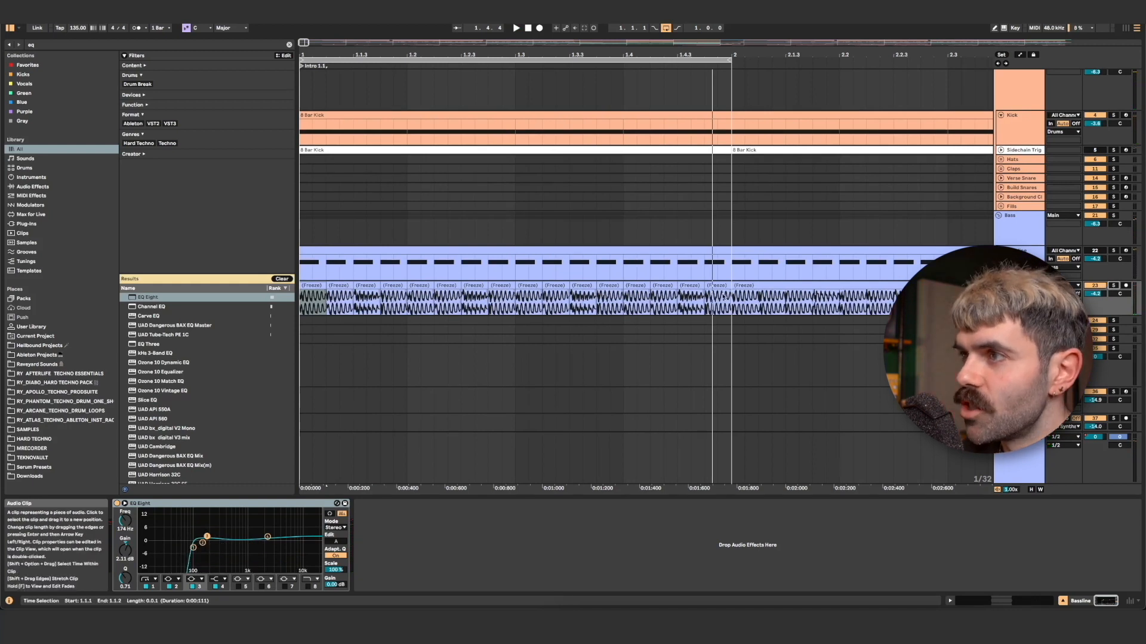
Consolidate the bass slices in bar 1 into one clip and duplicate it across bars 2 to 5.
drag(734, 298, 302, 298)
key(super+j)
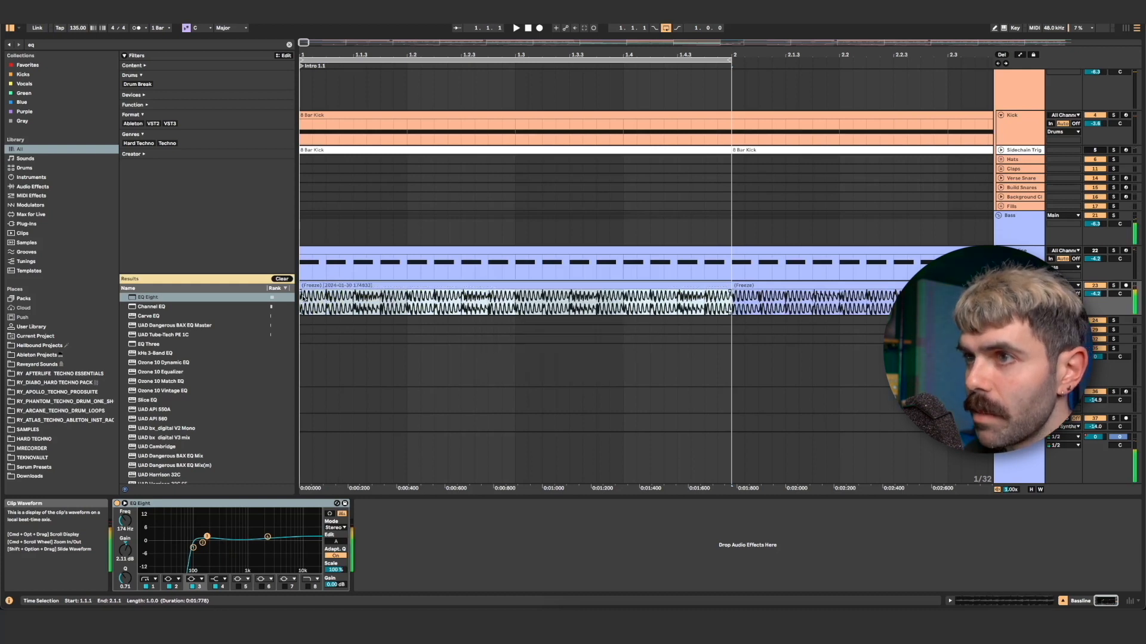
scroll(360, 276, down, 8)
key(super+d)
key(super+d)
key(super+d)
key(super+d)
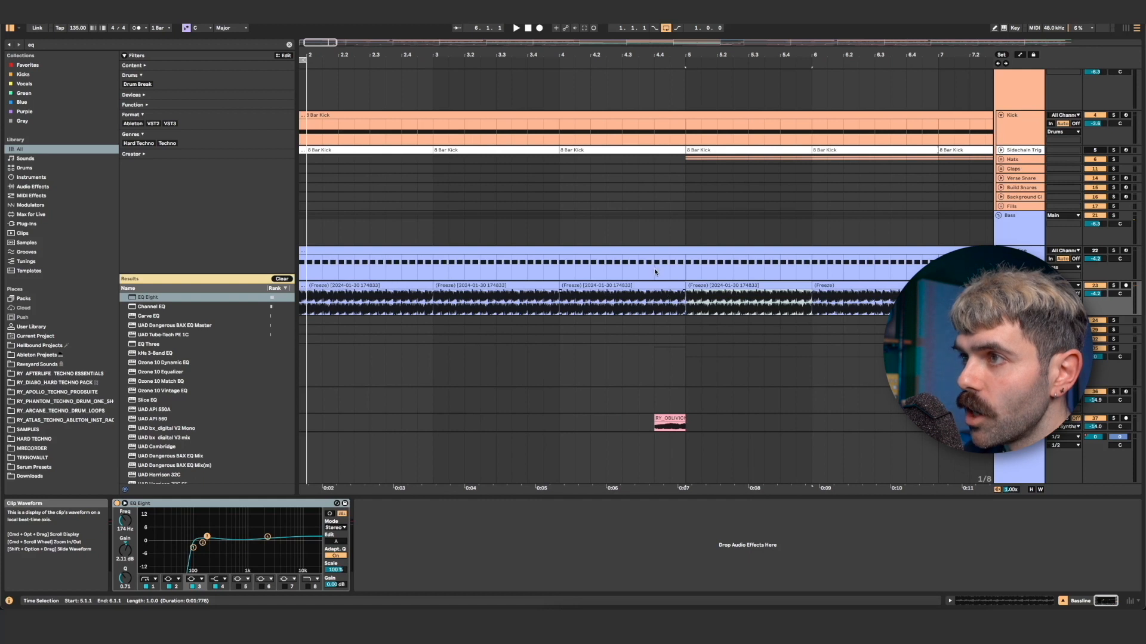
key(super+d)
key(super+d)
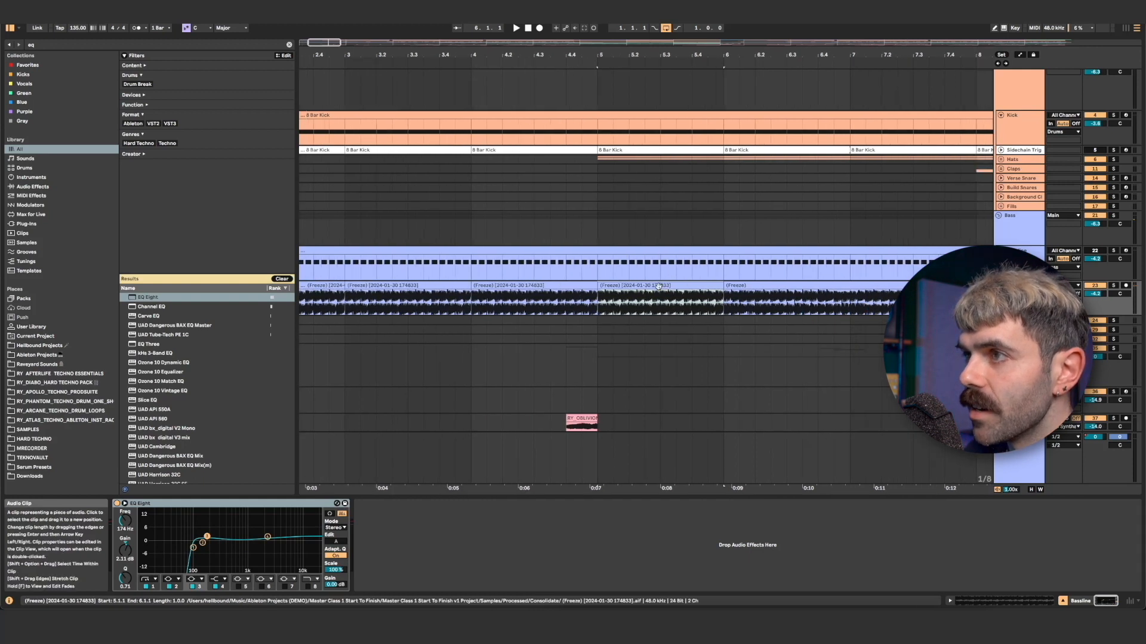
Extend the consolidated bass clip through bar 7 and over the first half of bar 8, keeping the note change that follows.
scroll(658, 286, right, 2)
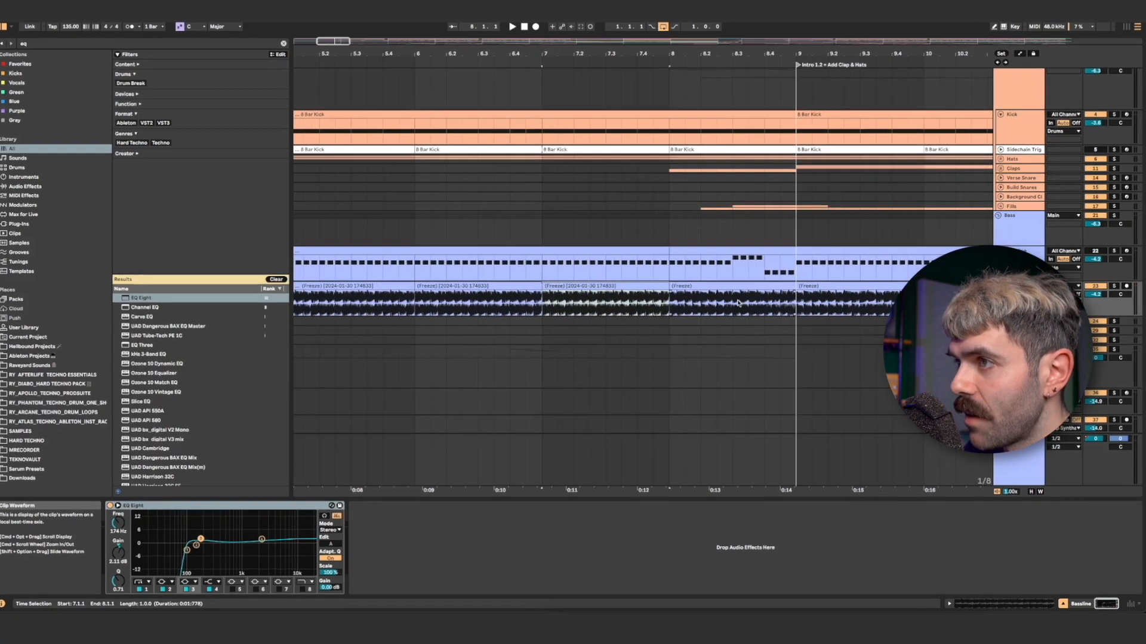
click(734, 302)
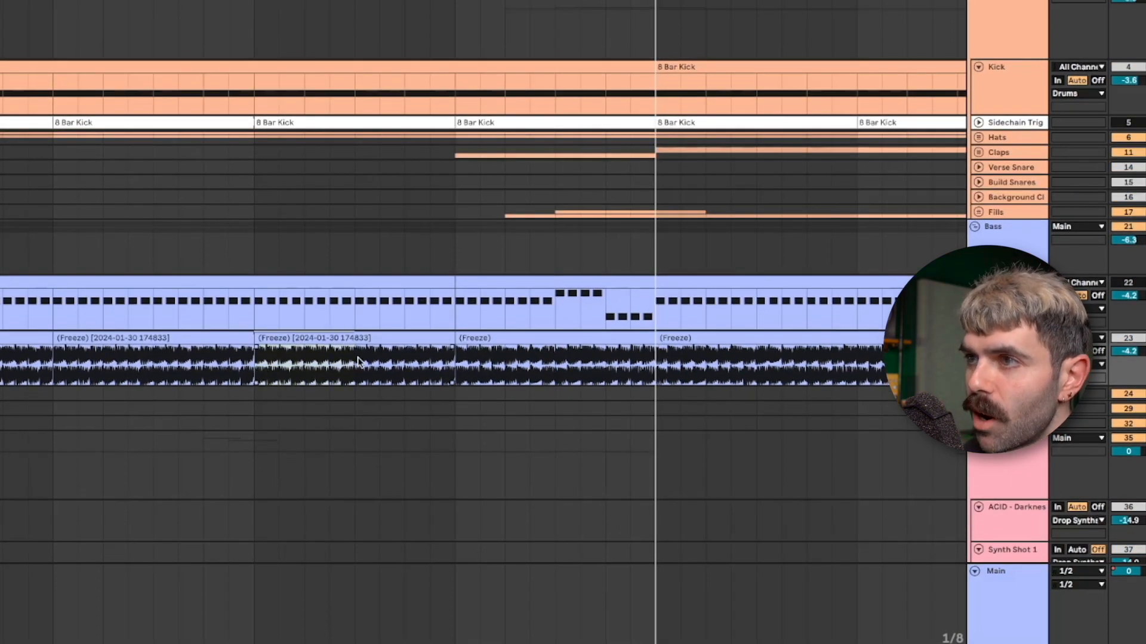
drag(316, 339, 516, 343)
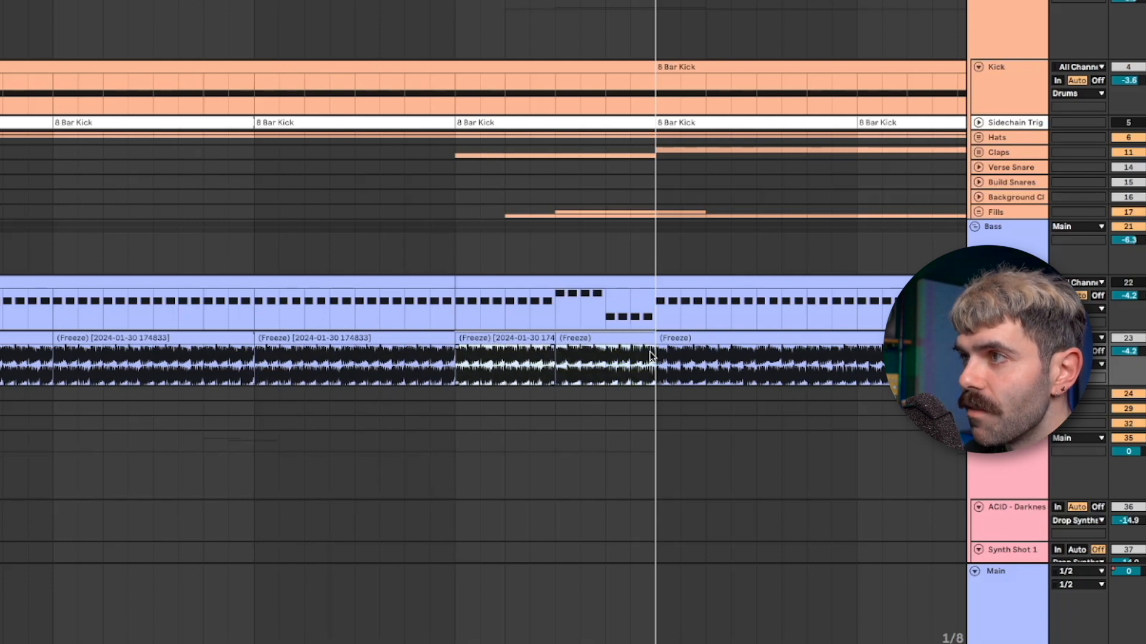
Play back the rebuilt bass in bar 8 and the original flattened bass at bar 9 to compare their sound.
key(space)
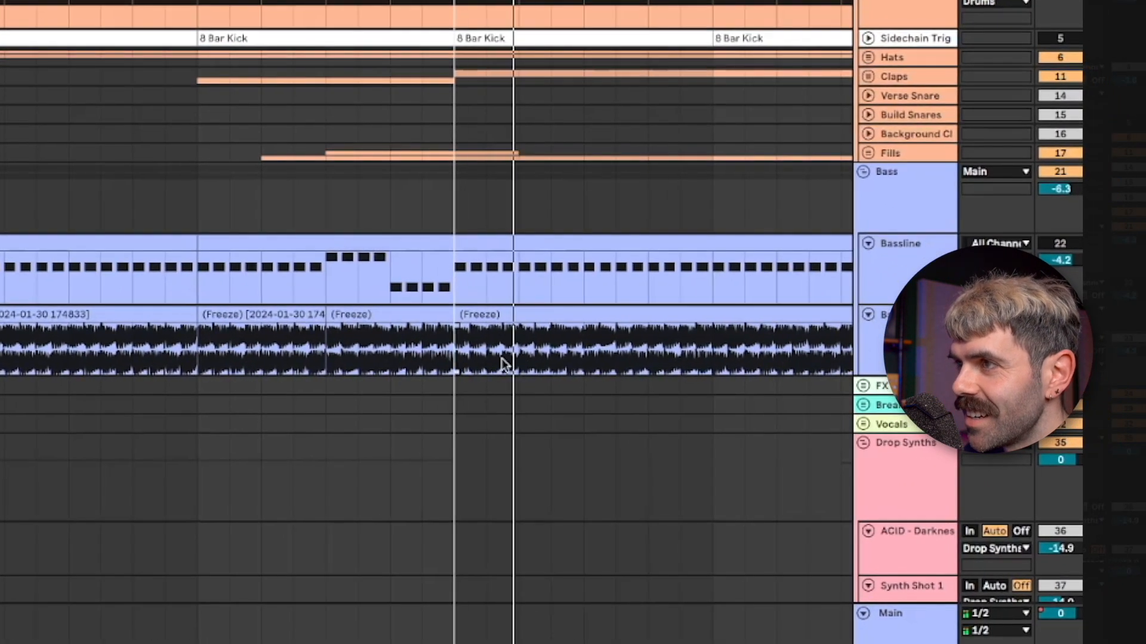
key(space)
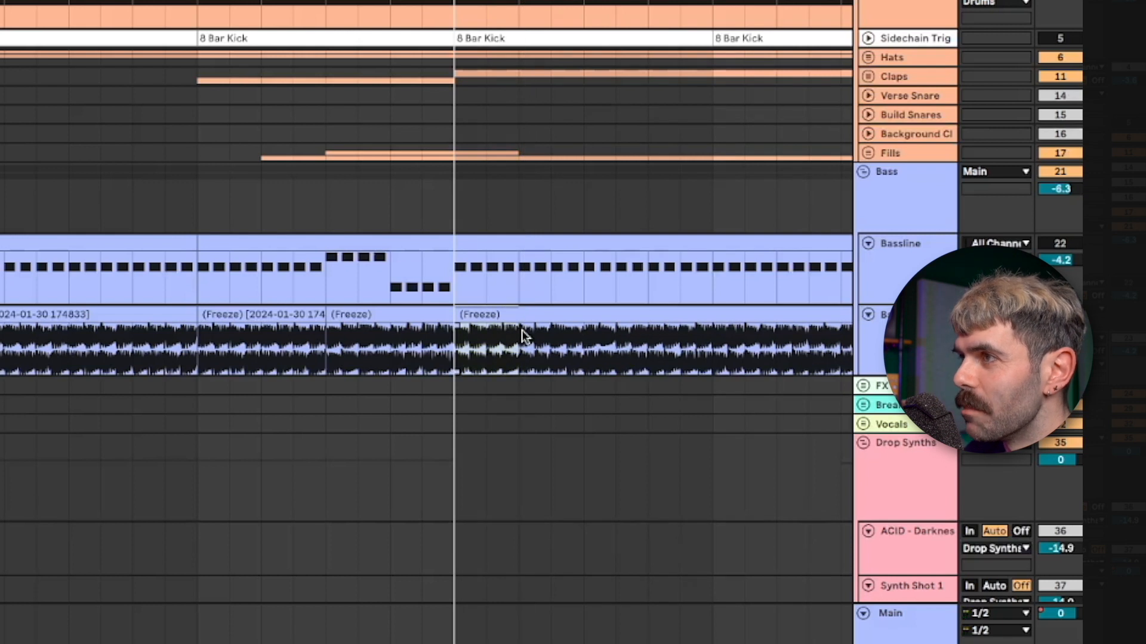
key(space)
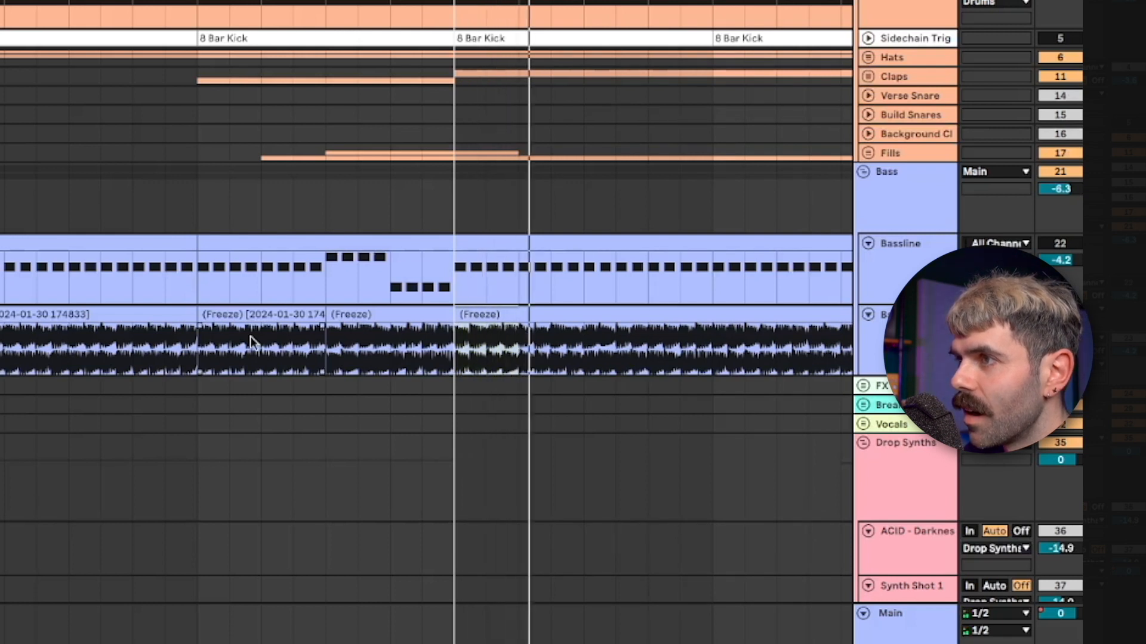
click(195, 345)
key(space)
key(space)
click(460, 352)
key(space)
key(space)
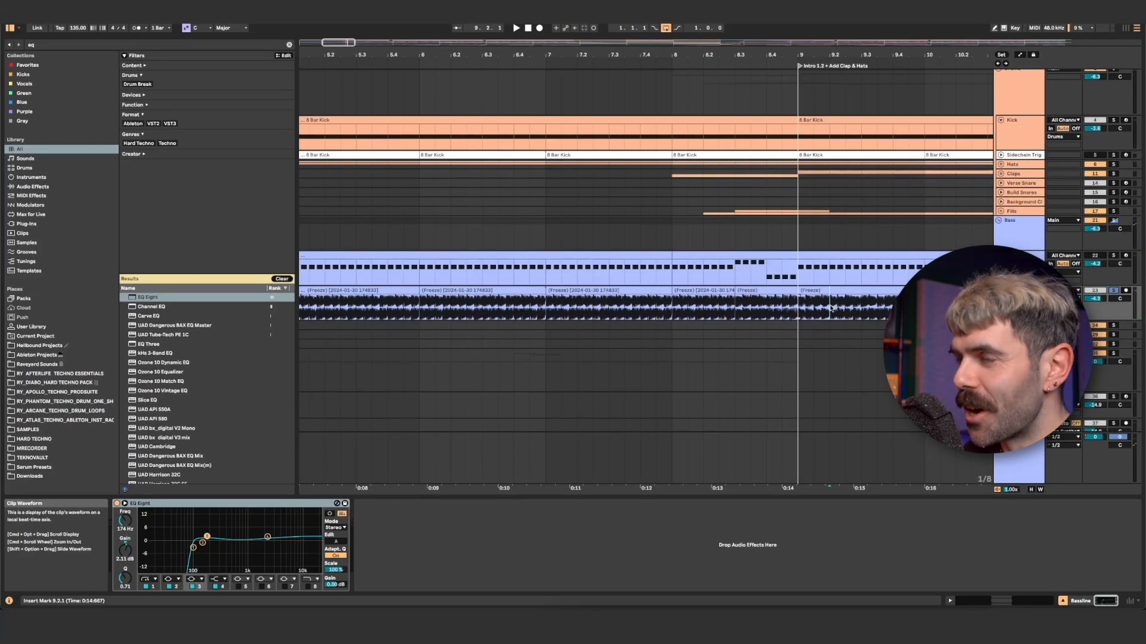
Split the flattened bass clip at 9.2.1 and duplicate its one-beat slice from bar 1 up to the note change at 8.3.
click(820, 291)
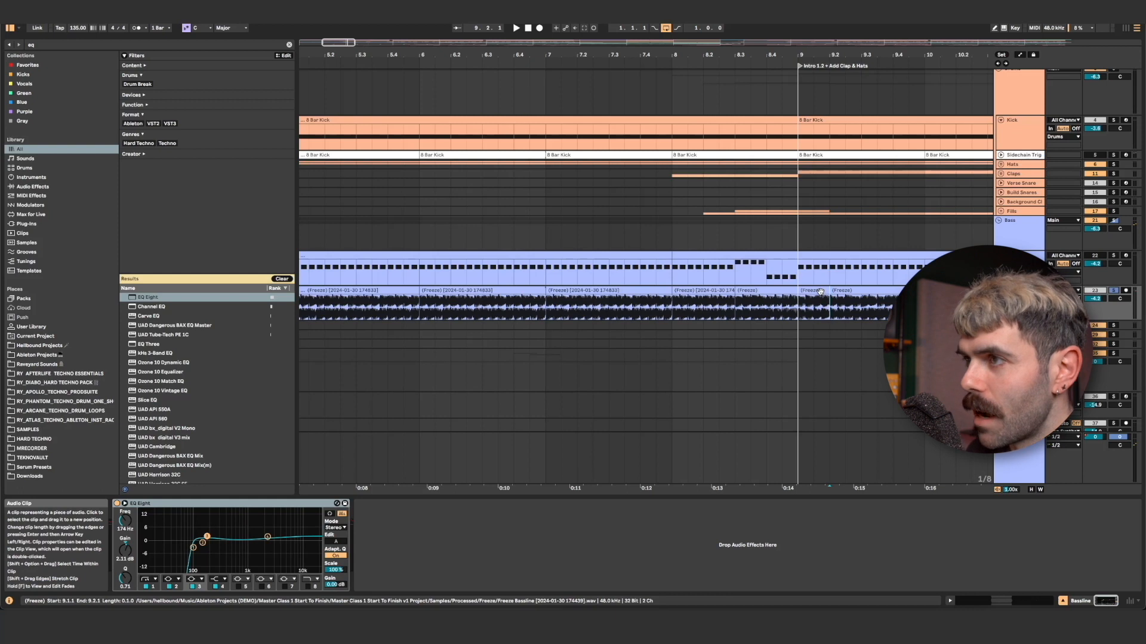
key(Home)
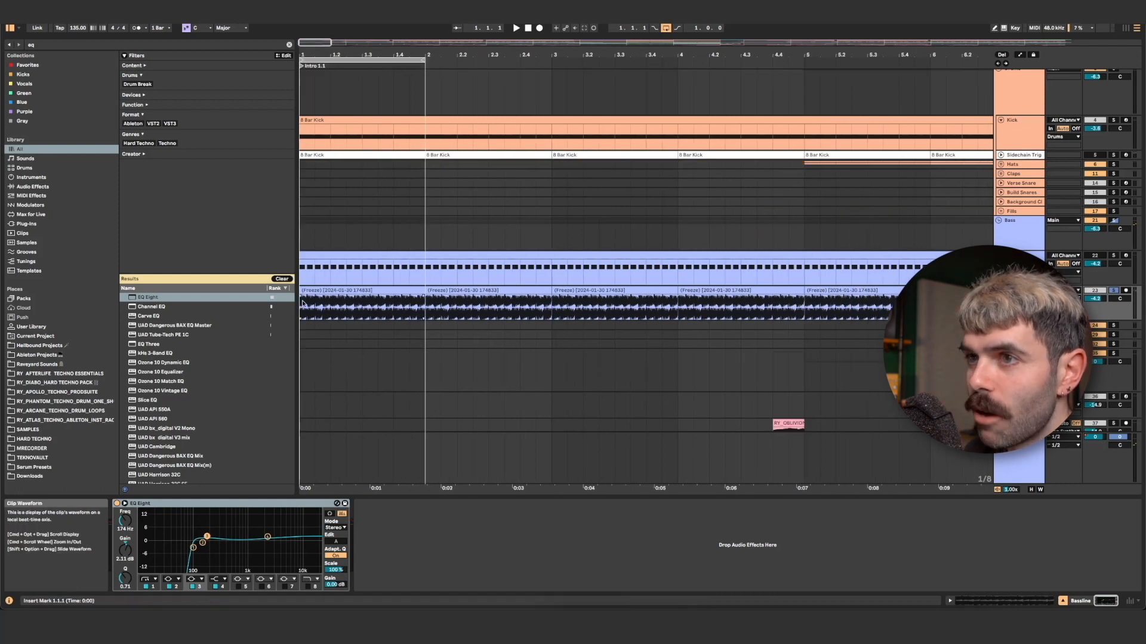
key(ctrl+d)
key(ctrl+d)
key(ctrl+d)
key(ctrl+d)
key(ctrl+d)
key(ctrl+d)
key(ctrl+d)
key(ctrl+d)
key(ctrl+d)
key(ctrl+d)
key(ctrl+d)
key(ctrl+d)
key(ctrl+d)
key(ctrl+d)
key(ctrl+d)
key(ctrl+d)
key(ctrl+d)
key(ctrl+d)
key(ctrl+d)
key(ctrl+d)
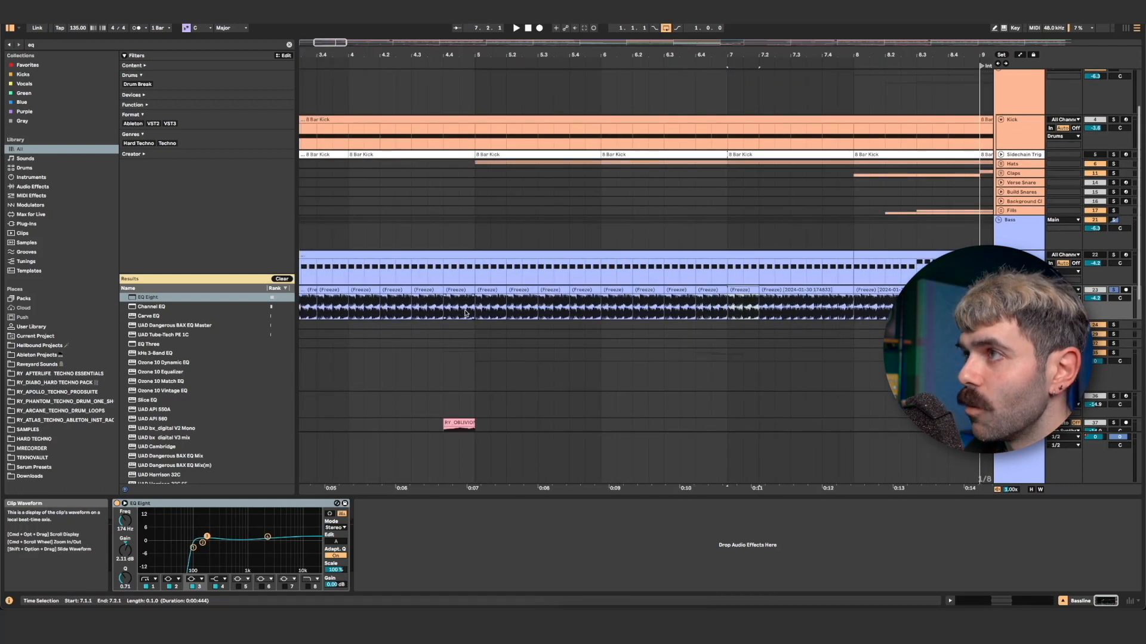
key(ctrl+d)
key(ctrl+d)
key(ctrl+d)
key(ctrl+d)
key(ctrl+d)
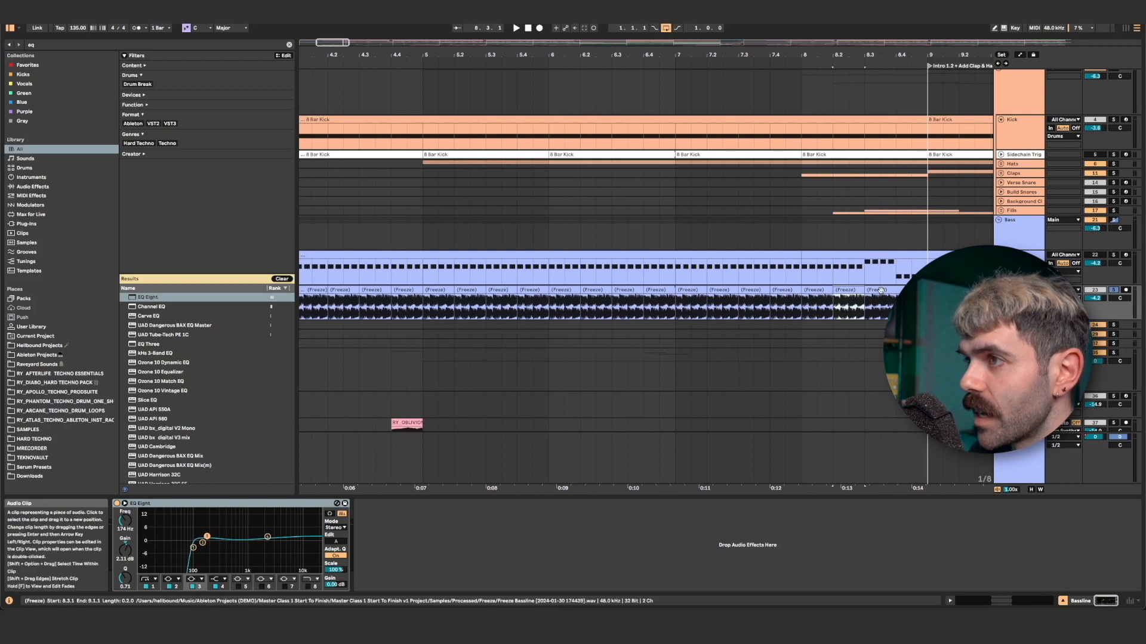
Play back the slices around bar 8, and consolidate the bass slices of bars 1 to 8 into one clip.
key(space)
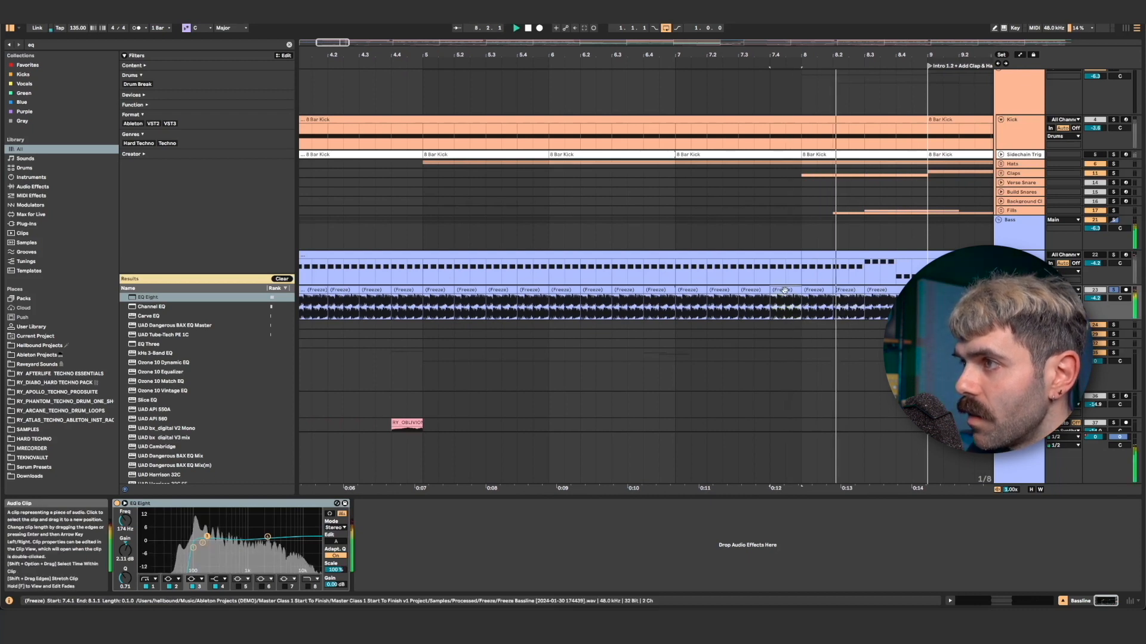
key(space)
scroll(665, 235, down, 5)
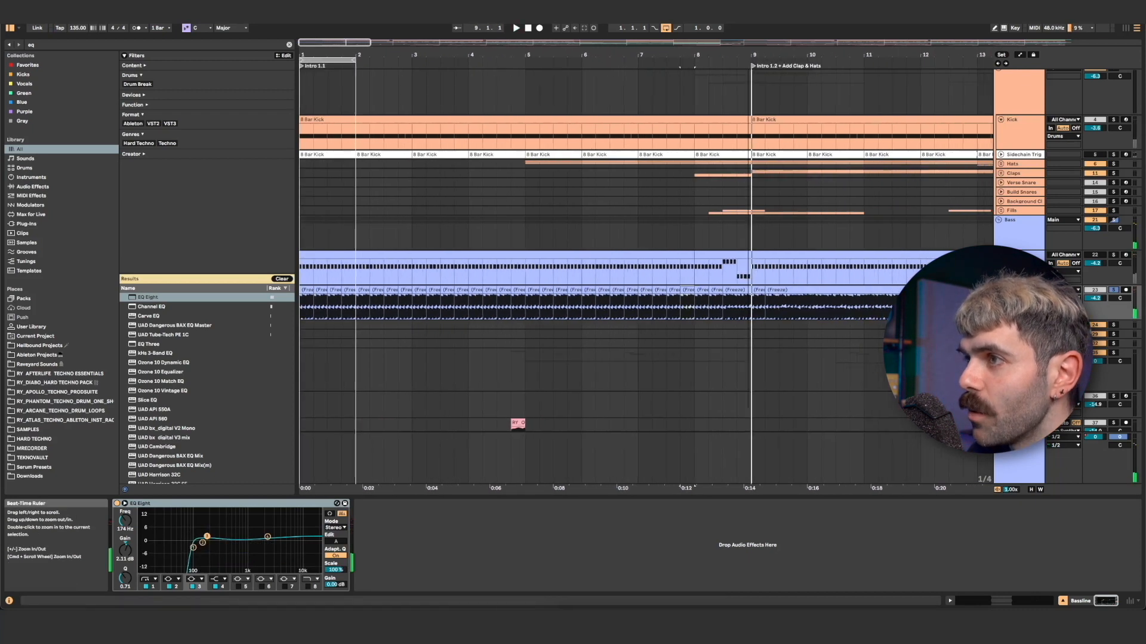
scroll(666, 307, left, 1)
drag(671, 308, 390, 311)
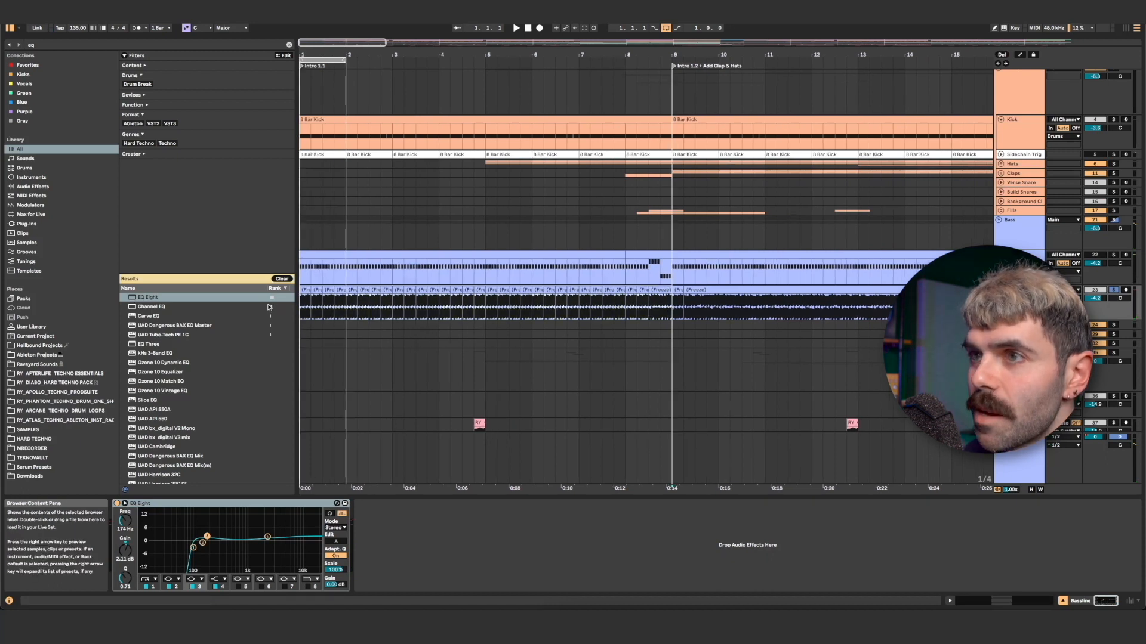
key(ctrl+j)
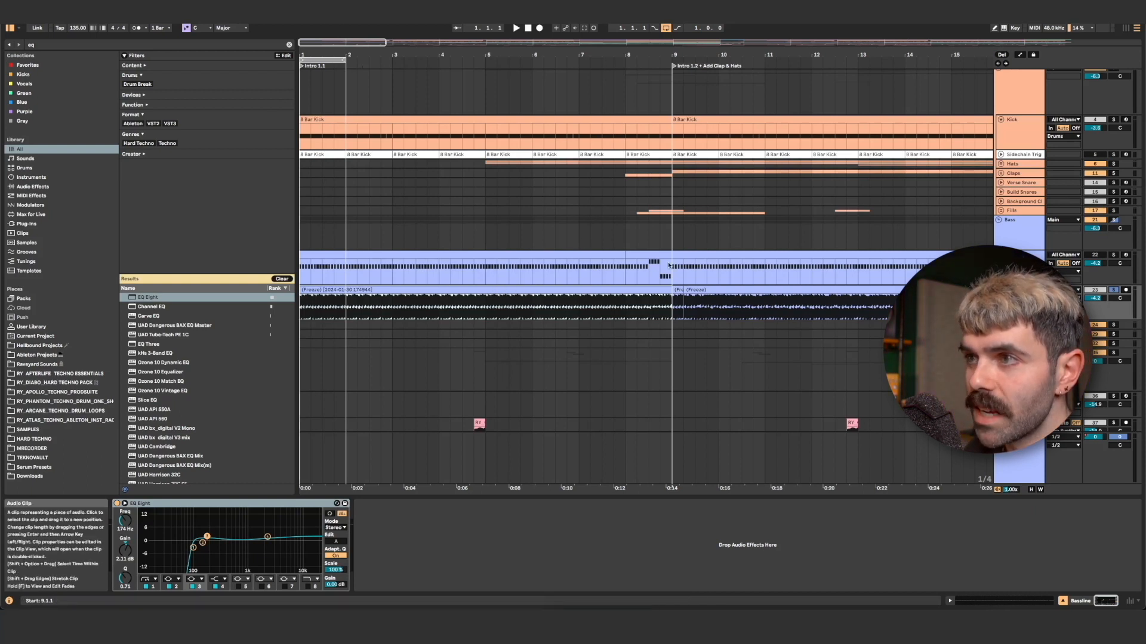
Duplicate the eight-bar bass clip over bars 9 to 32, keeping the short bass gaps before bars 17 and 33.
scroll(663, 268, down, 5)
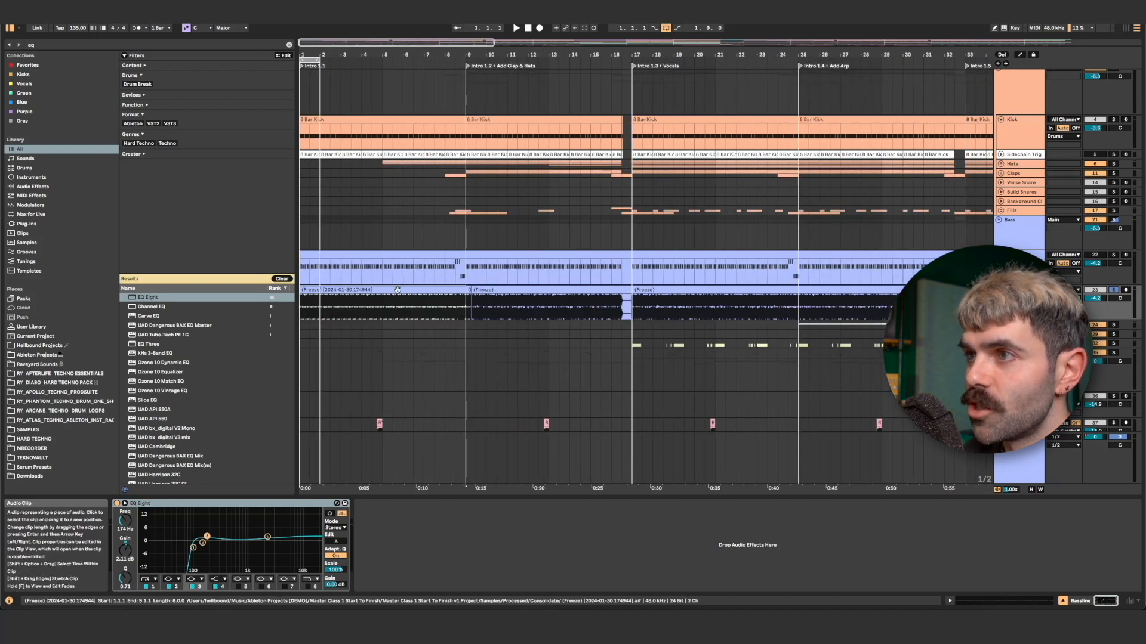
click(478, 291)
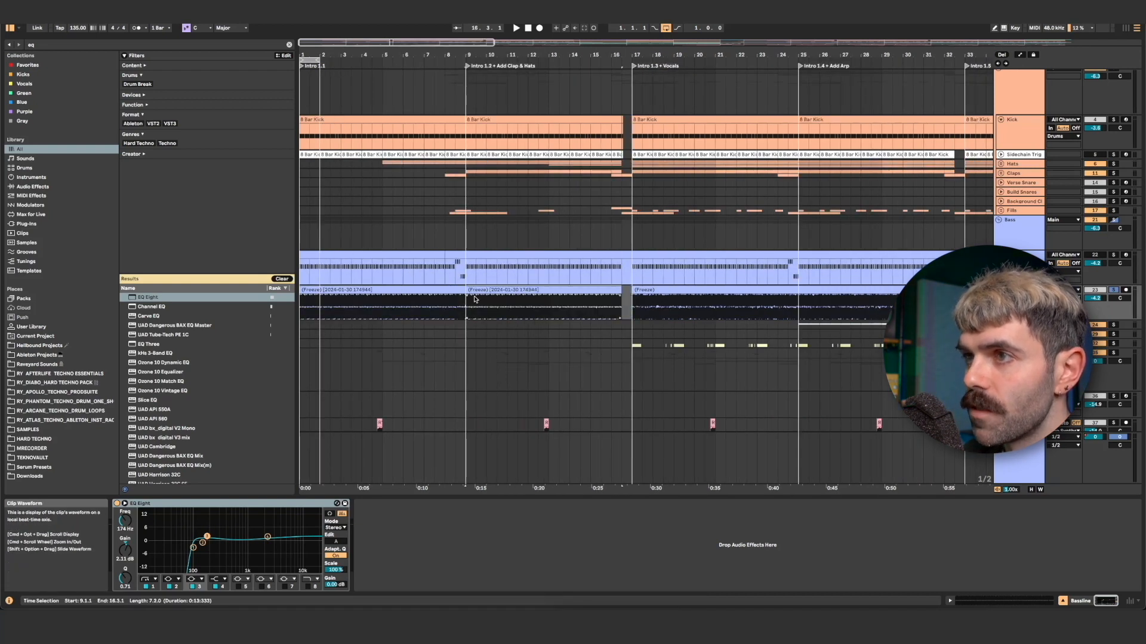
click(689, 298)
scroll(692, 301, right, 3)
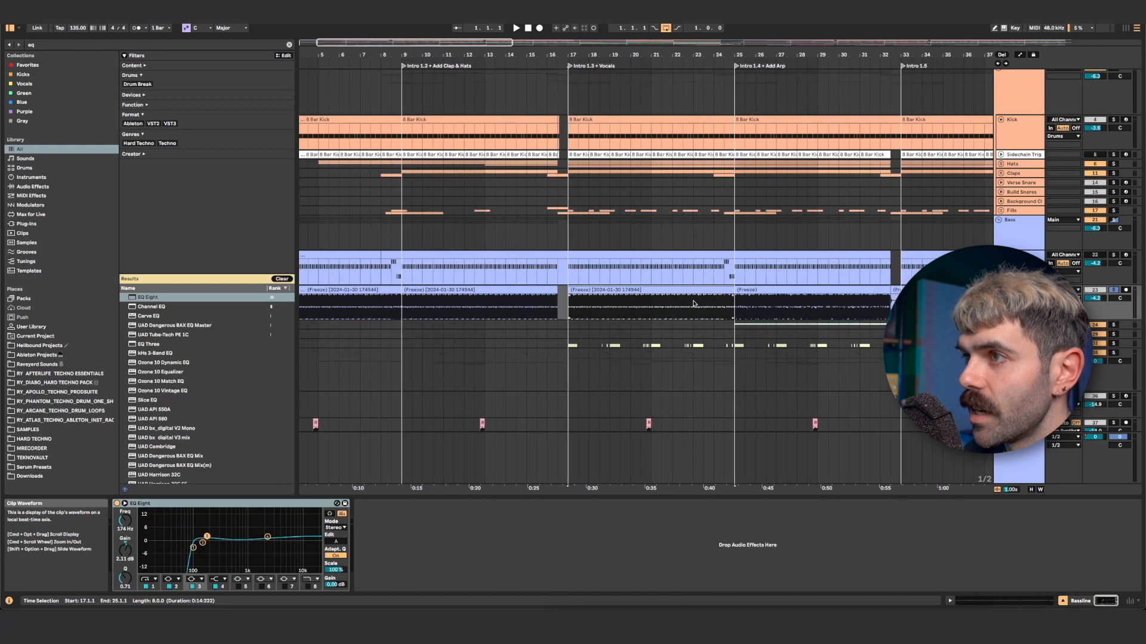
key(super+d)
drag(900, 306, 891, 306)
key(Delete)
Replace the remaining flattened bass audio from bar 33 through the drop and outro with copies of the eight-bar clip.
scroll(835, 299, down, 2)
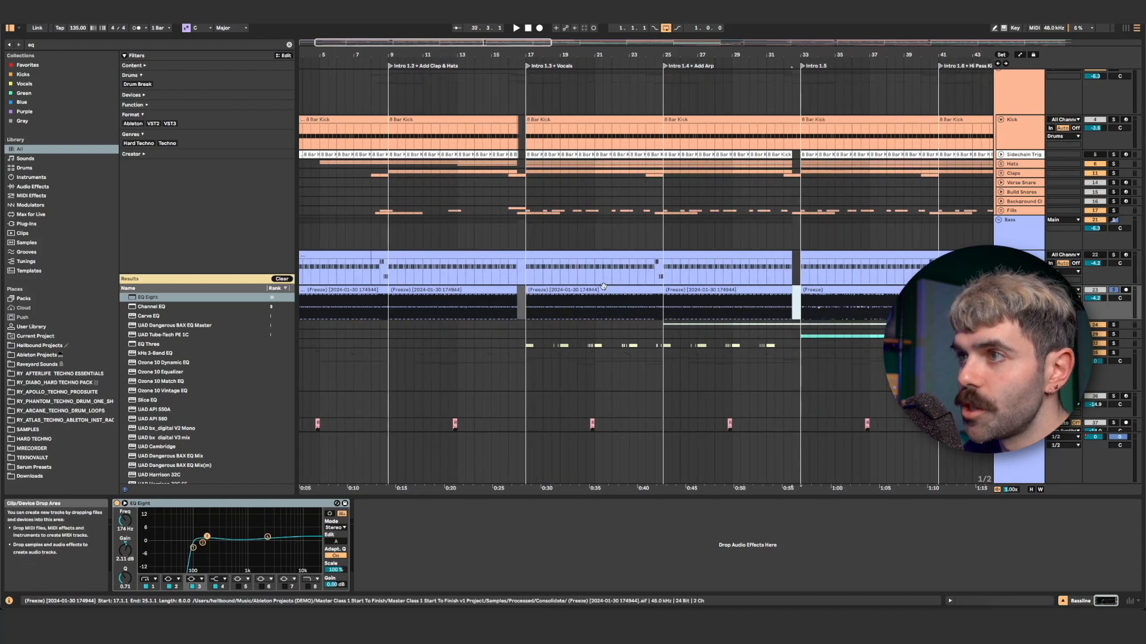
click(750, 287)
drag(602, 289, 861, 290)
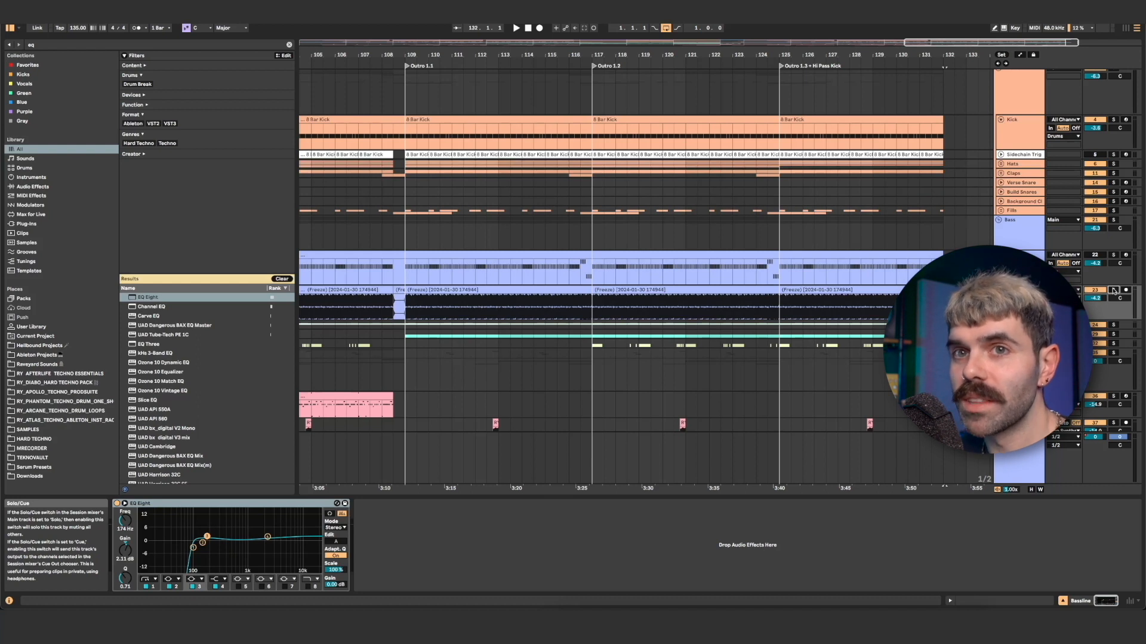
Set the loop to the first 44 bars, play the arrangement from the start and show the flattened bass track's EQ Eight.
scroll(856, 300, left, 13)
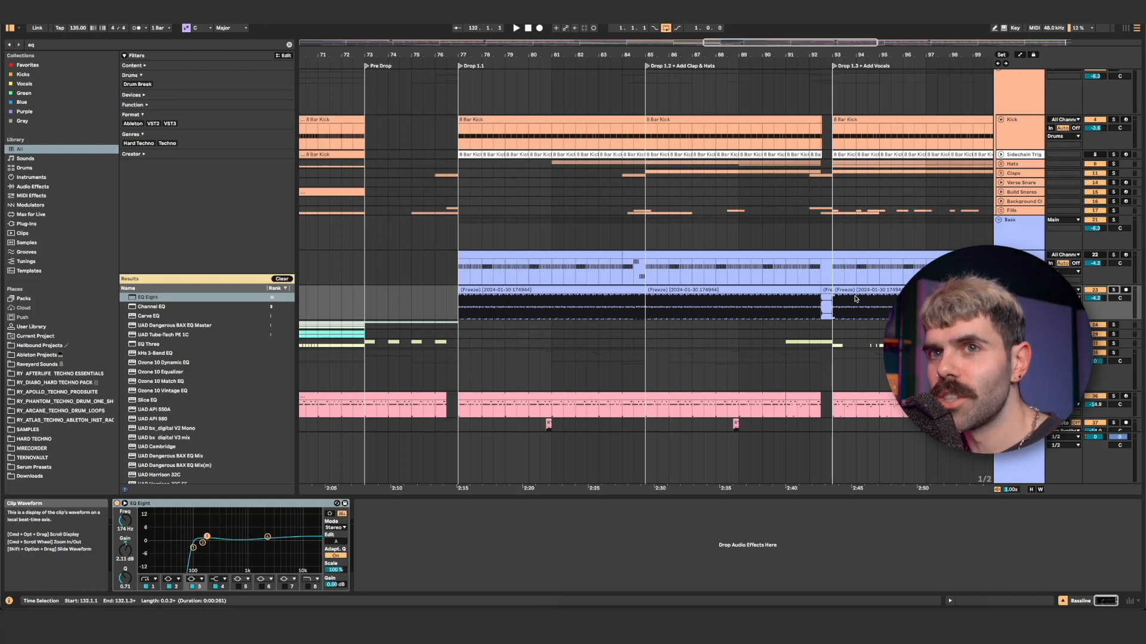
scroll(693, 304, left, 6)
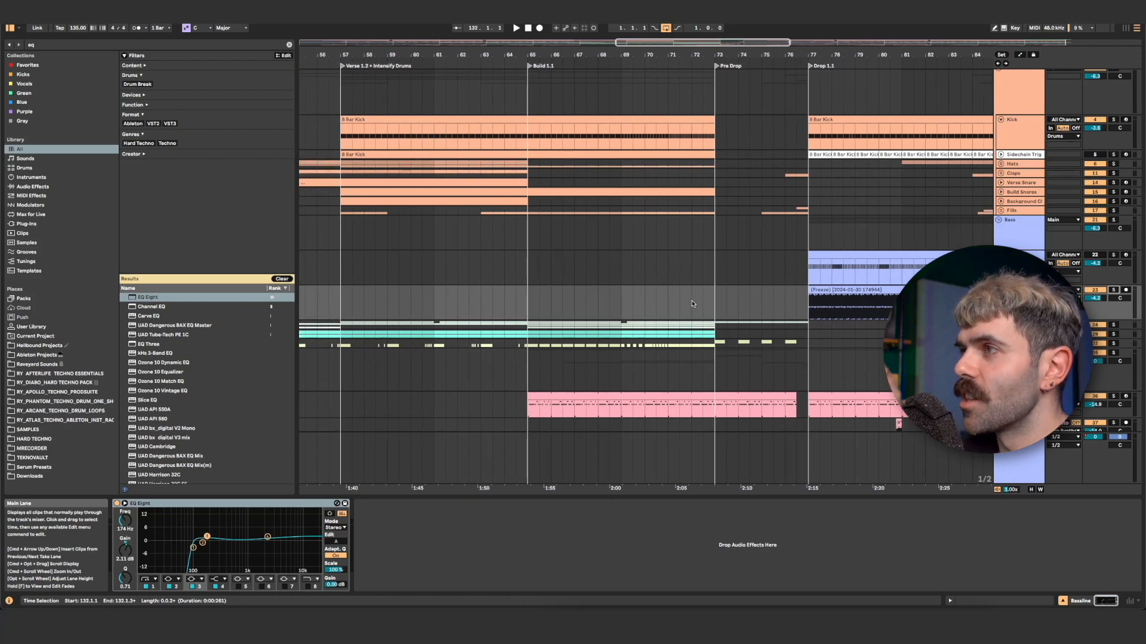
scroll(692, 304, left, 20)
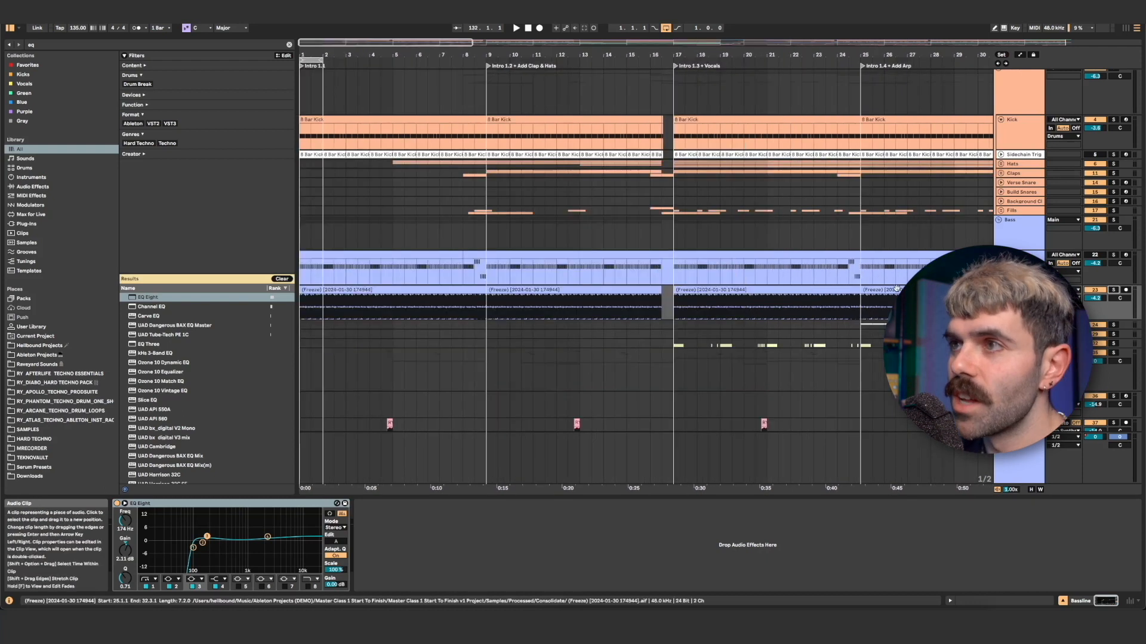
drag(564, 55, 450, 37)
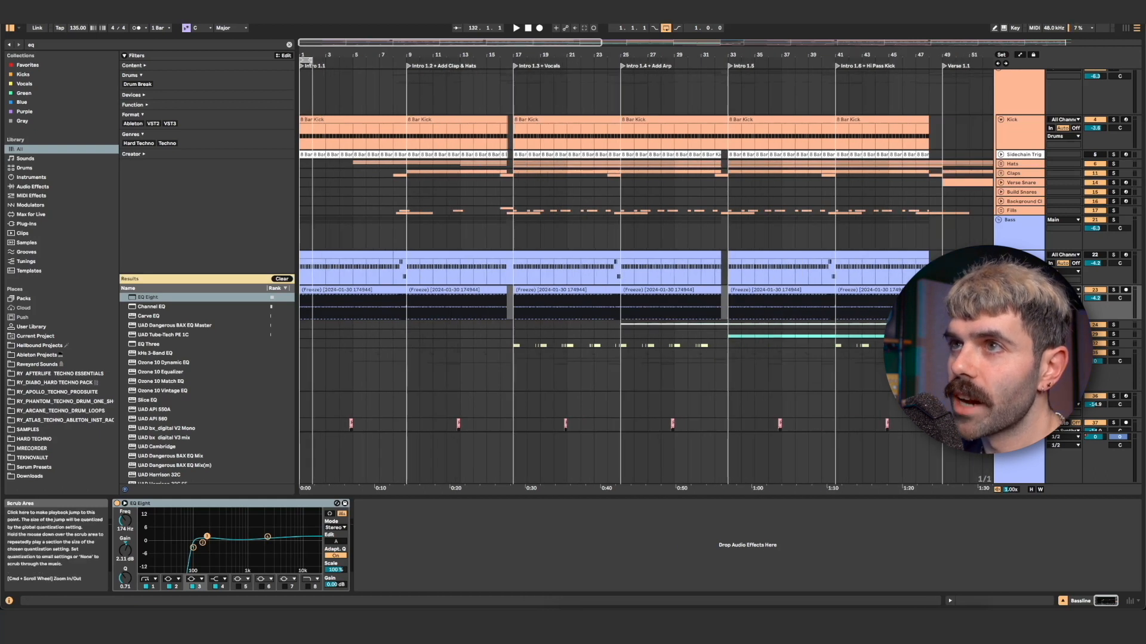
key(space)
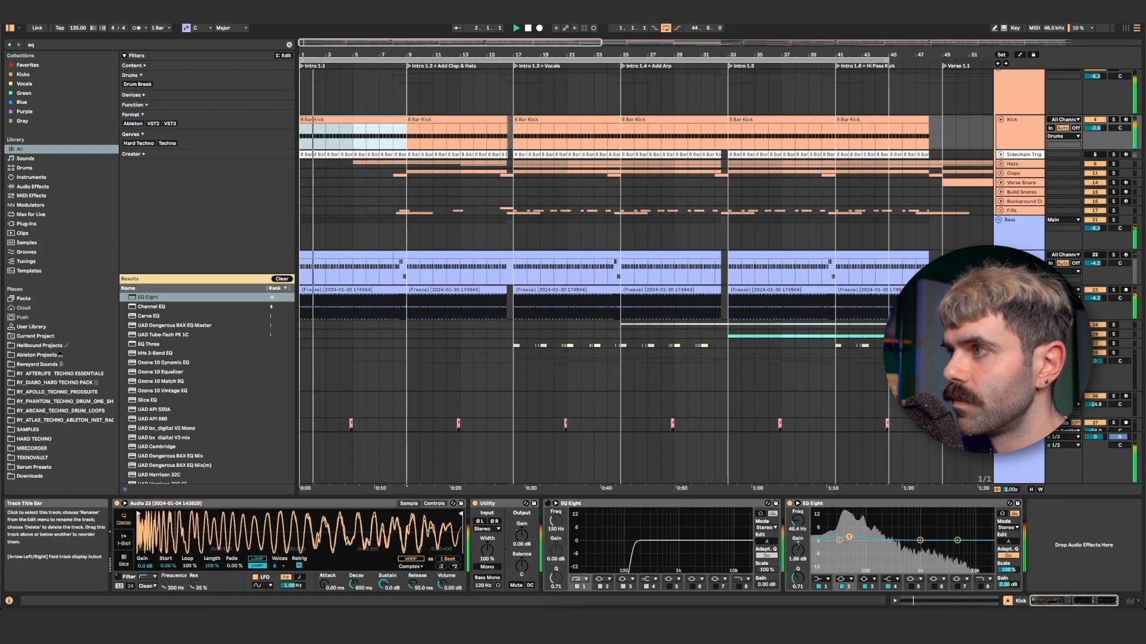
click(1019, 291)
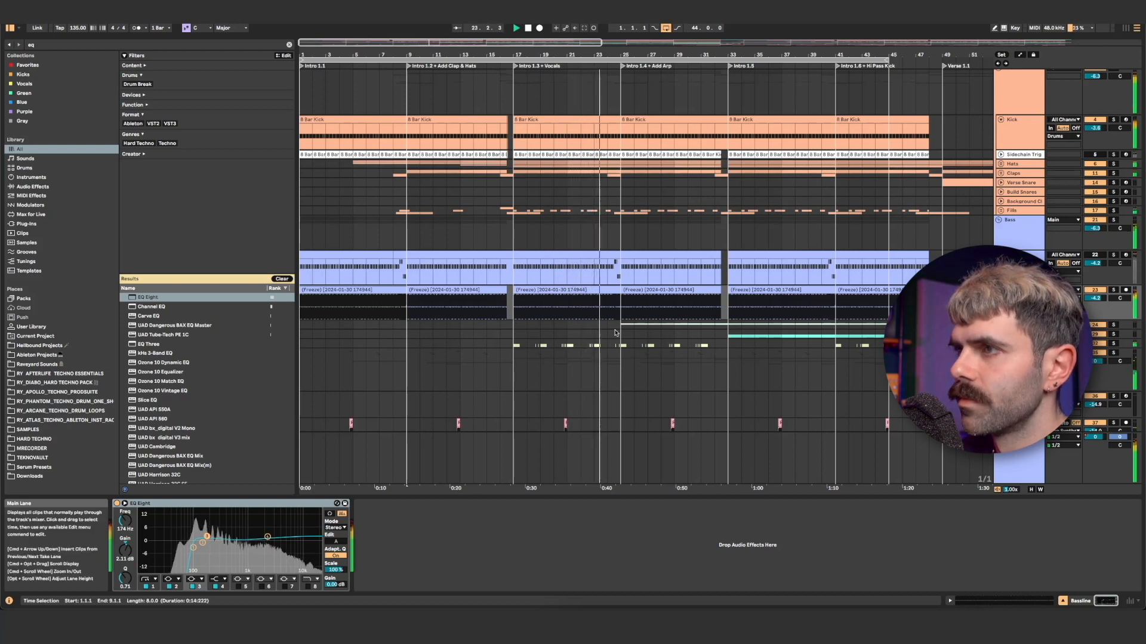
Show the arrangement from the intro to the drop during playback, display the Main track's devices and fold the Main track.
scroll(616, 333, right, 3)
scroll(616, 333, right, 3)
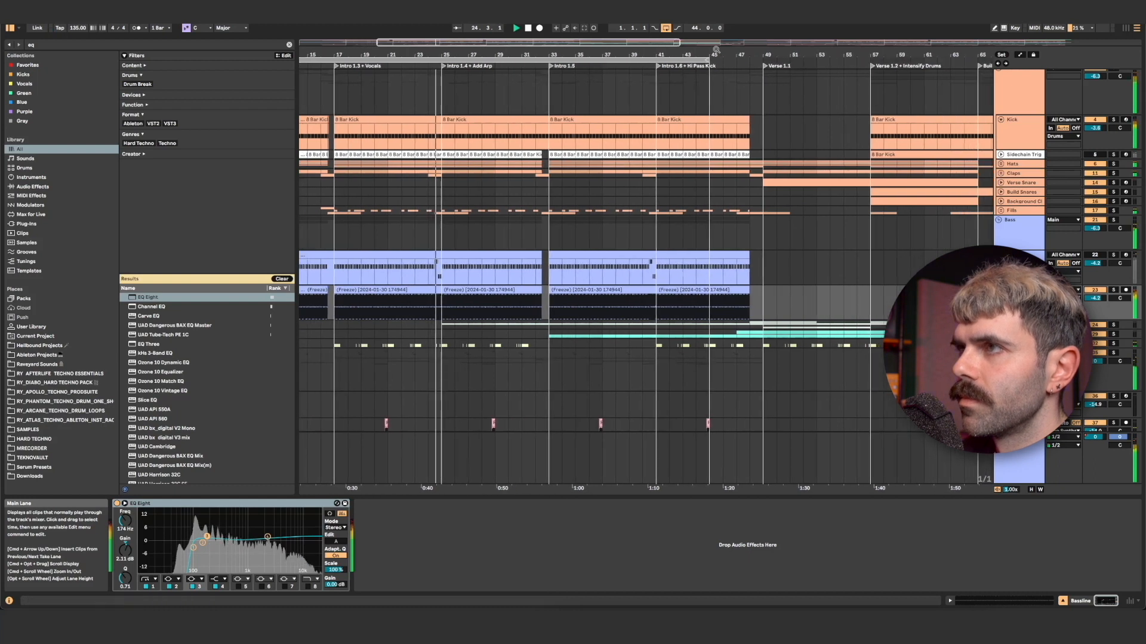
drag(657, 55, 656, 30)
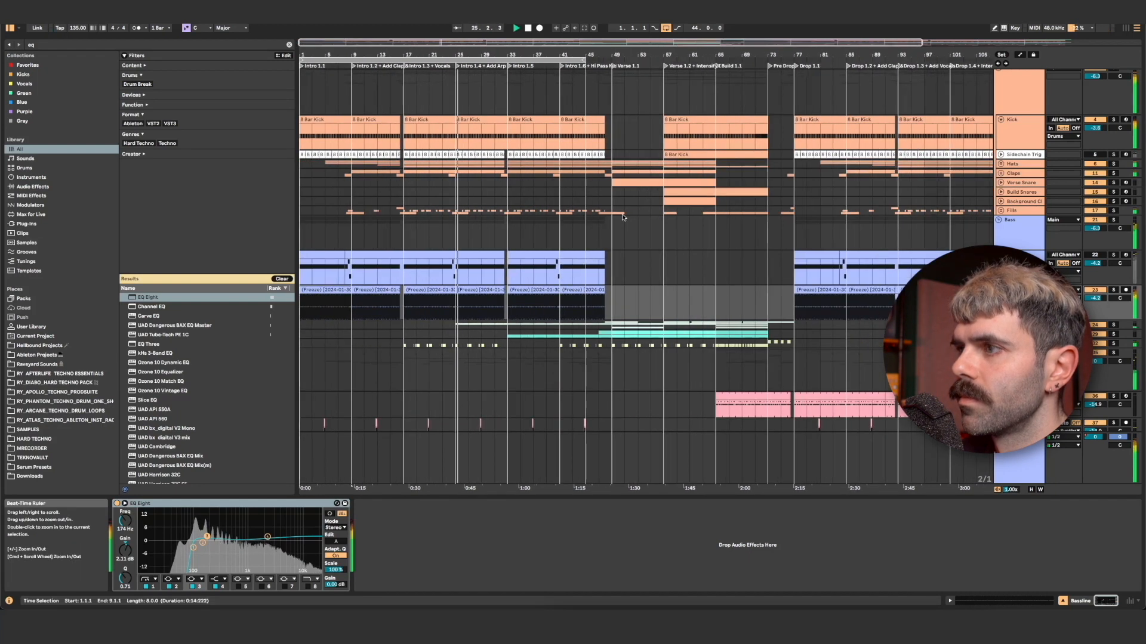
click(1035, 470)
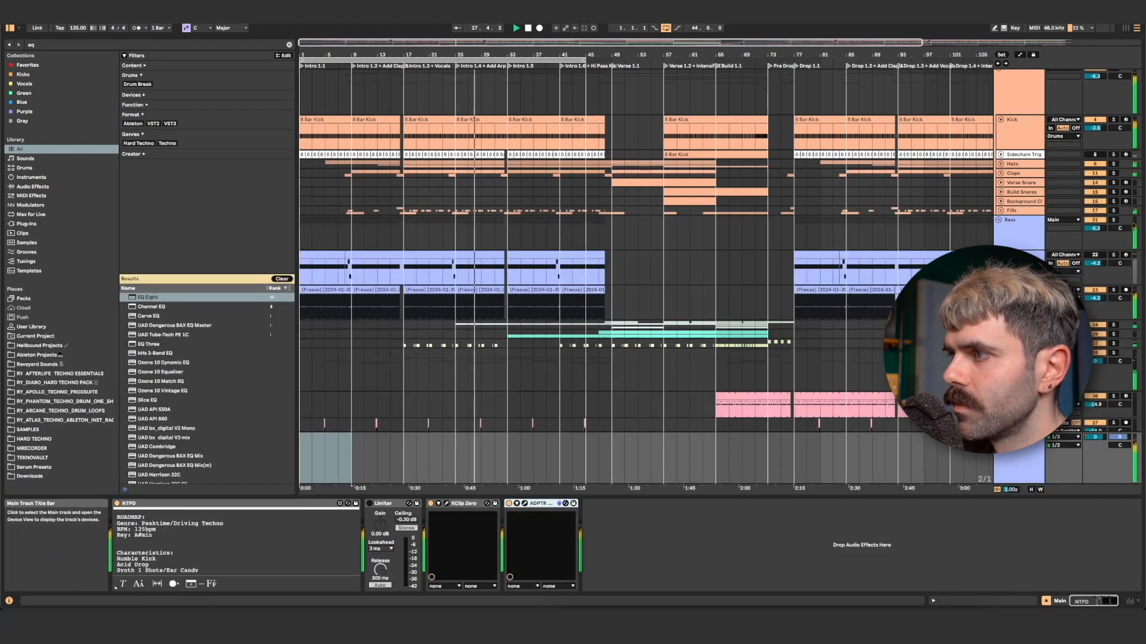
click(999, 437)
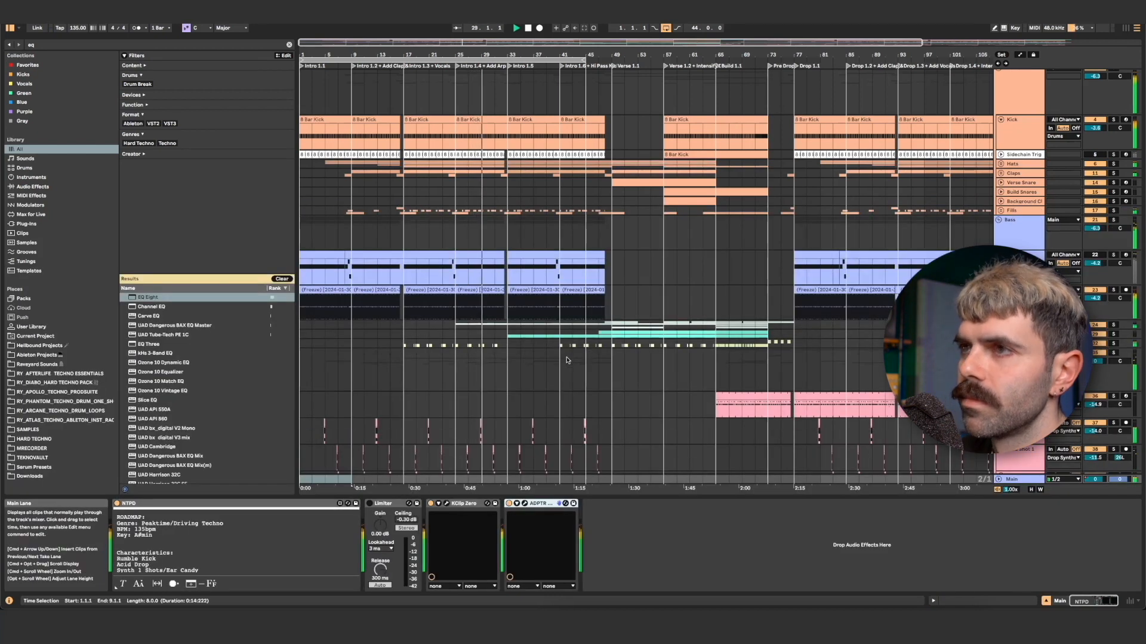